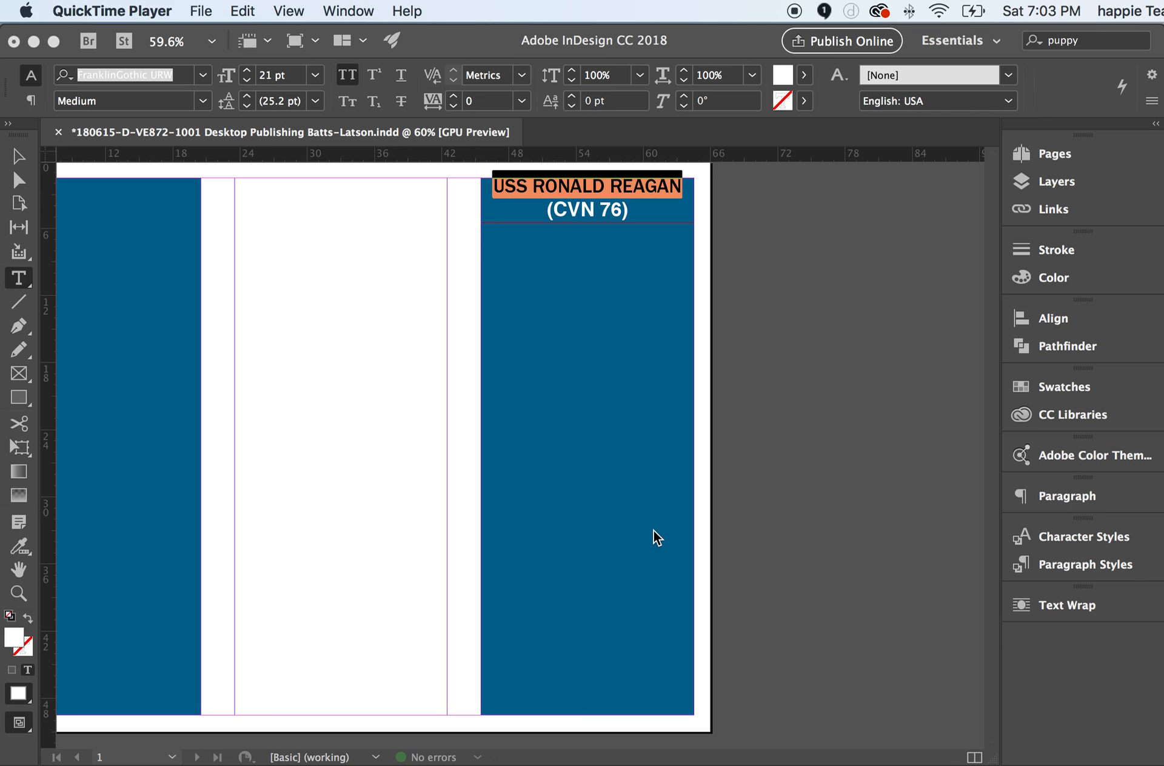
pyautogui.click(125, 75)
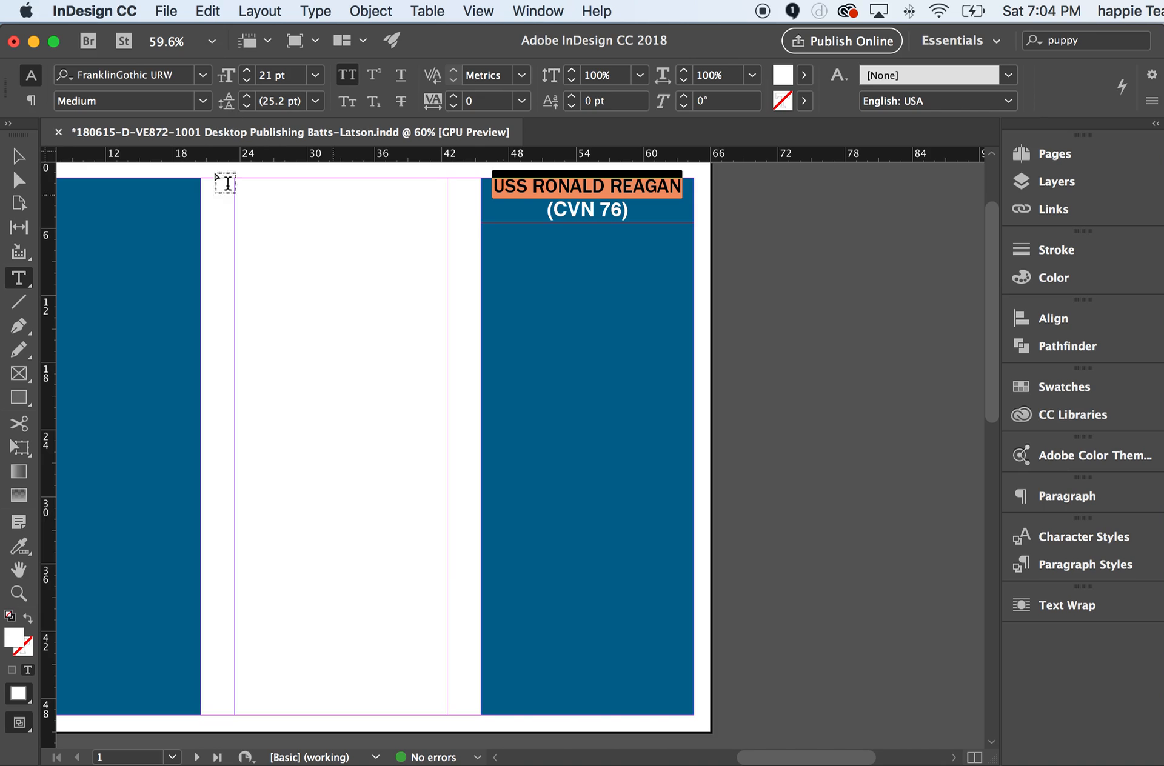
pyautogui.click(543, 202)
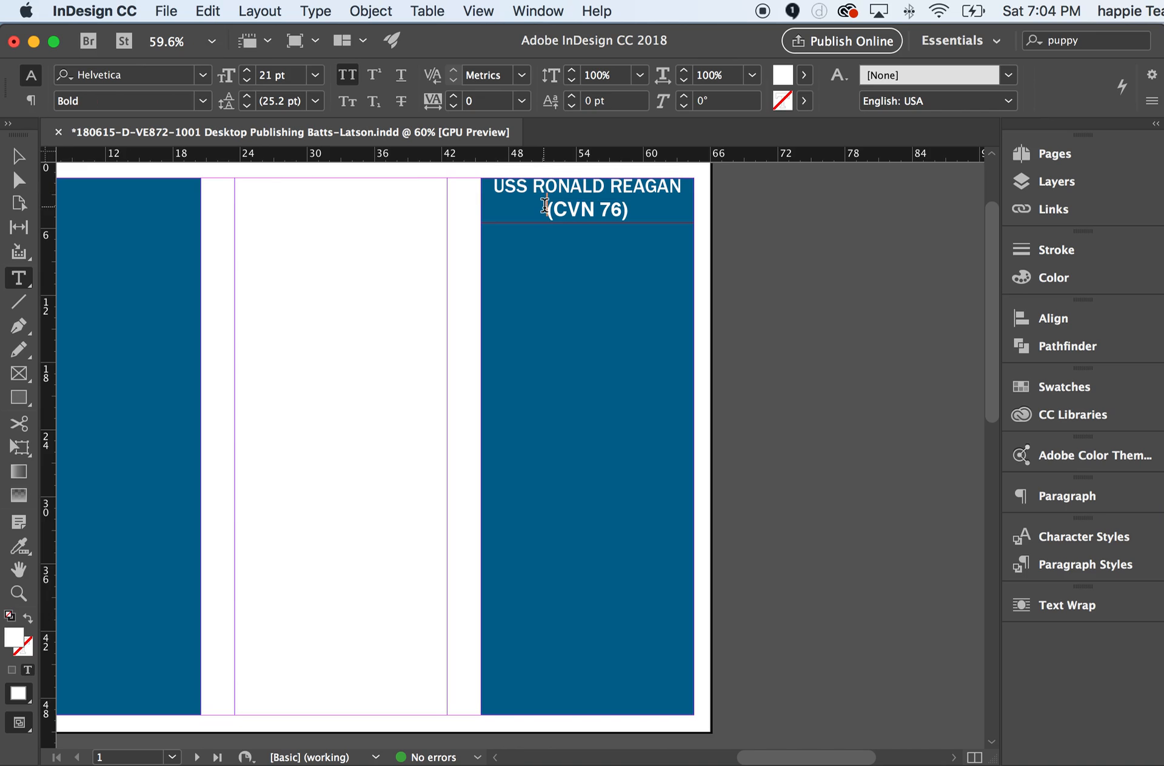
pyautogui.rightClick(537, 196)
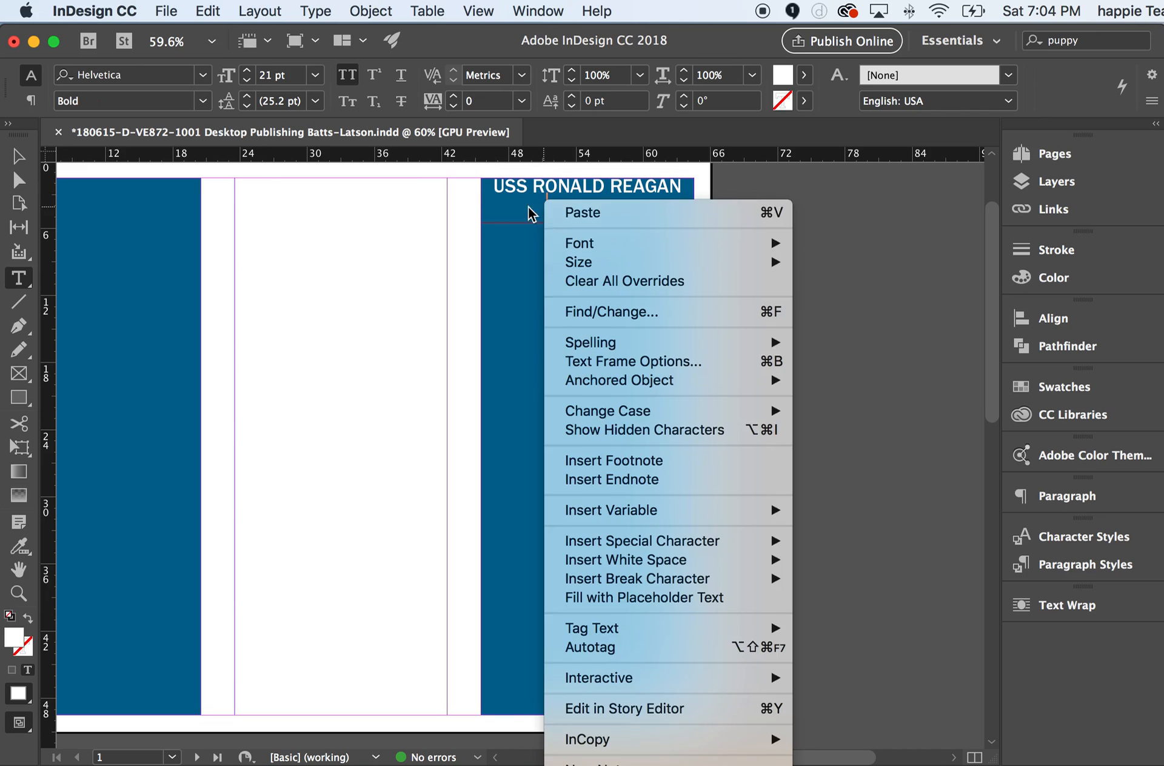
pyautogui.click(500, 188)
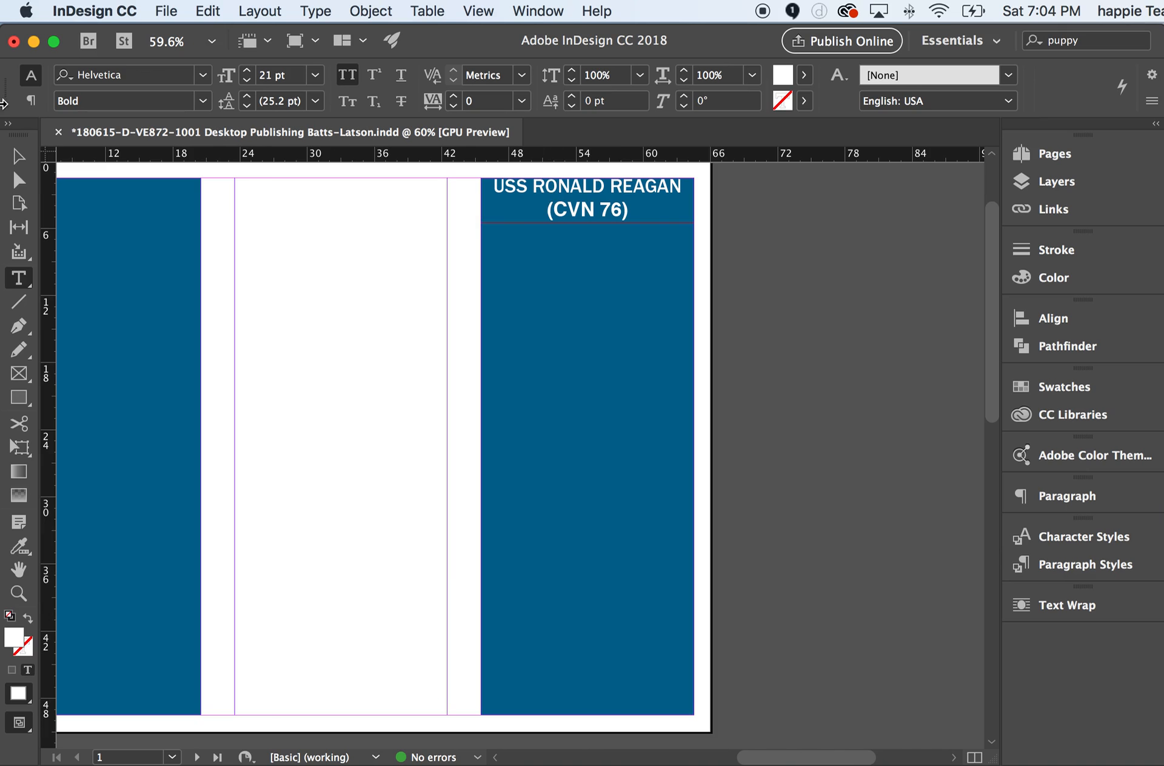
# - Select the headline's text frame on the blue panel as an object and open its Text Frame Options
pyautogui.click(17, 161)
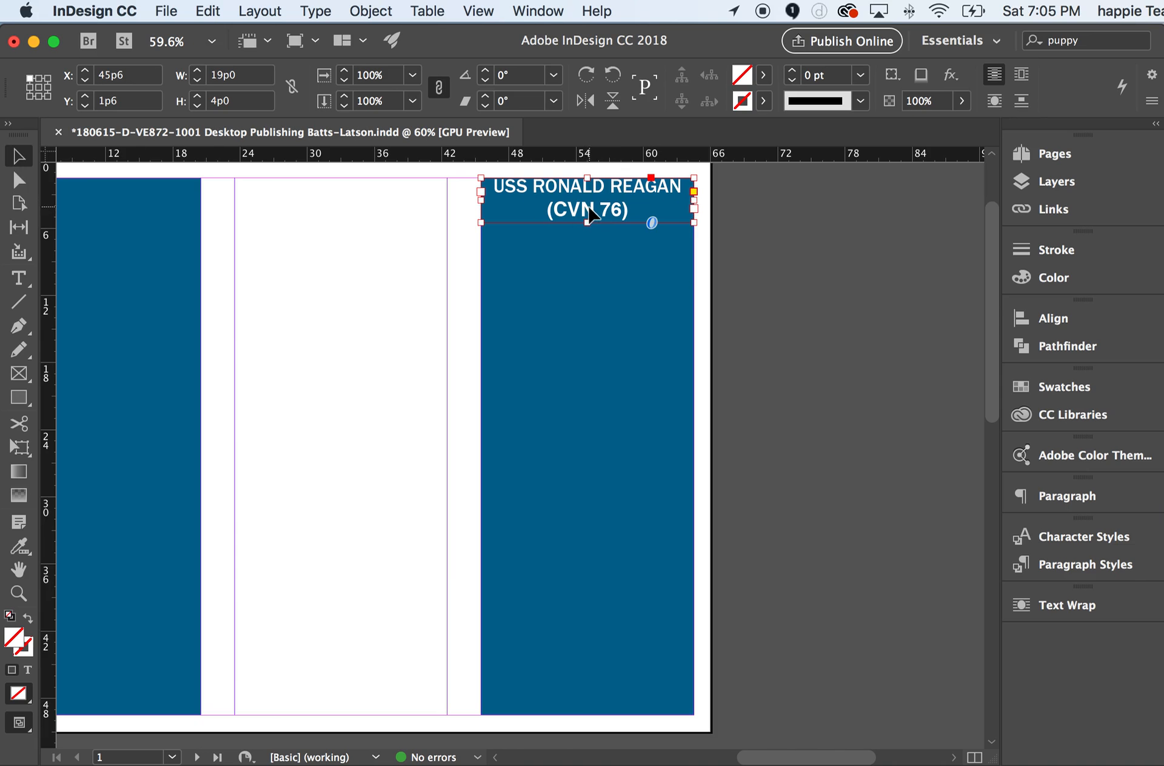
pyautogui.rightClick(589, 214)
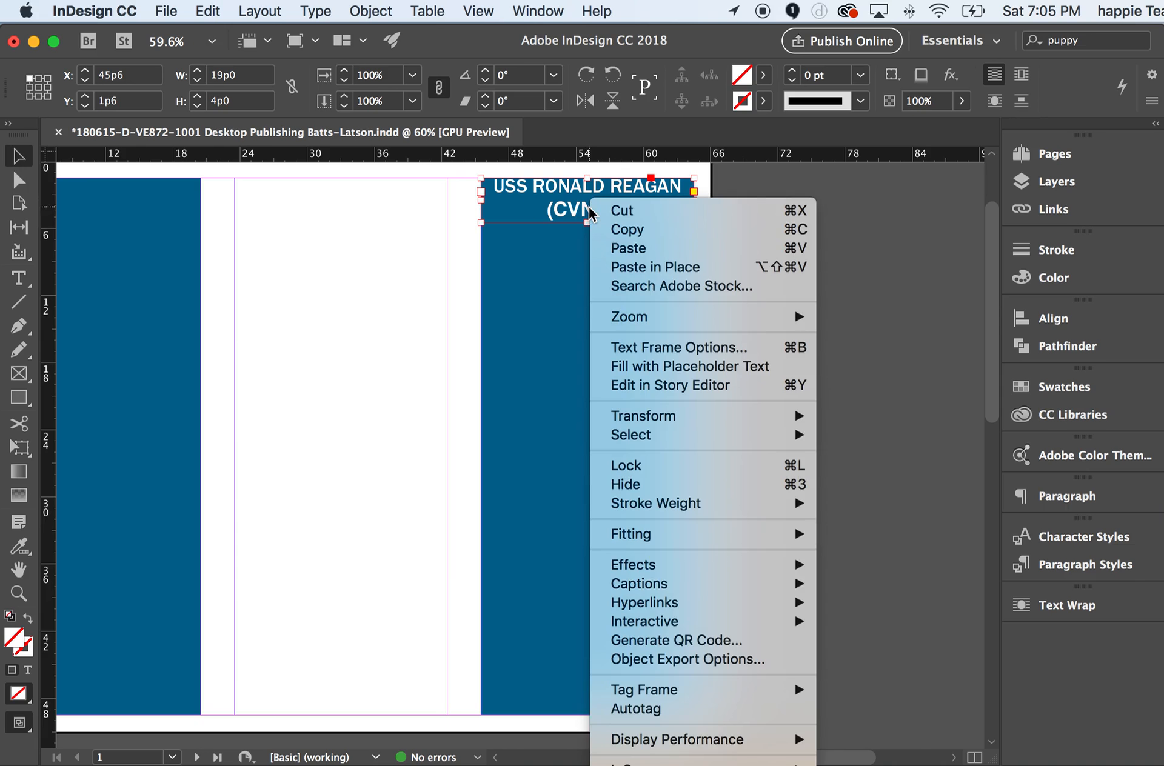
pyautogui.click(628, 350)
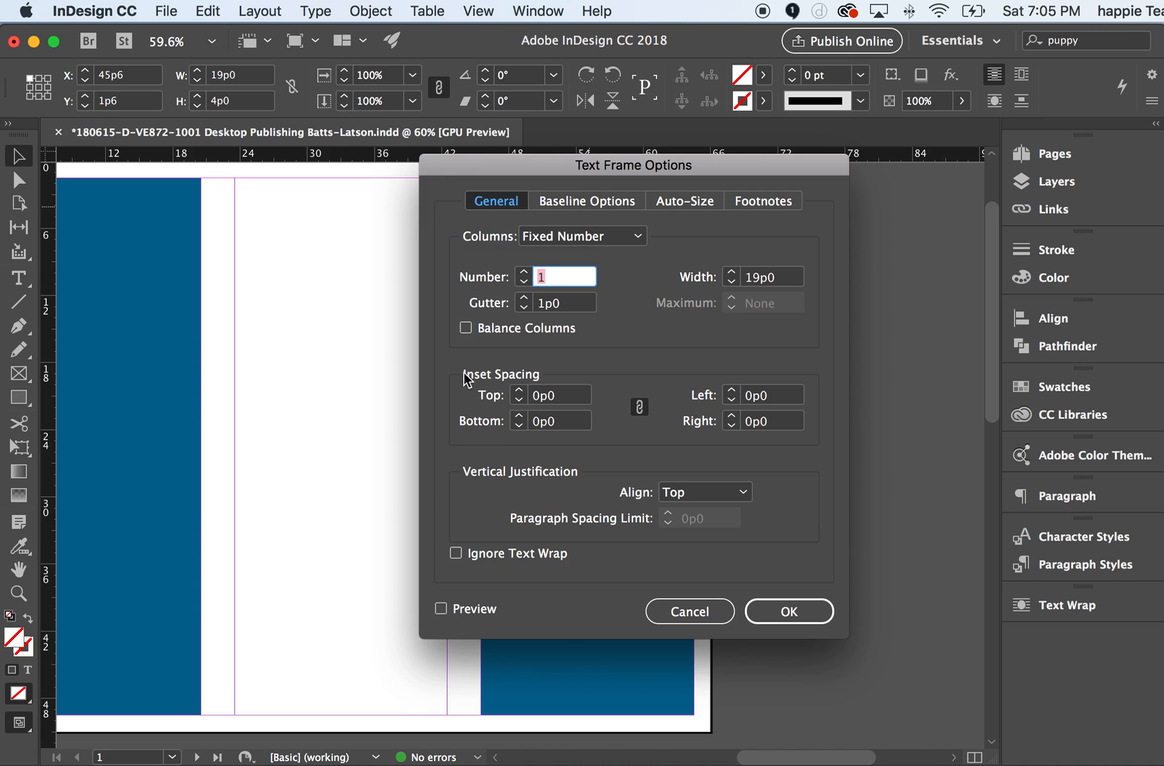
# - Try a linked inset spacing of .125 in on all four sides of the headline frame, and reset it to 0
pyautogui.click(551, 395)
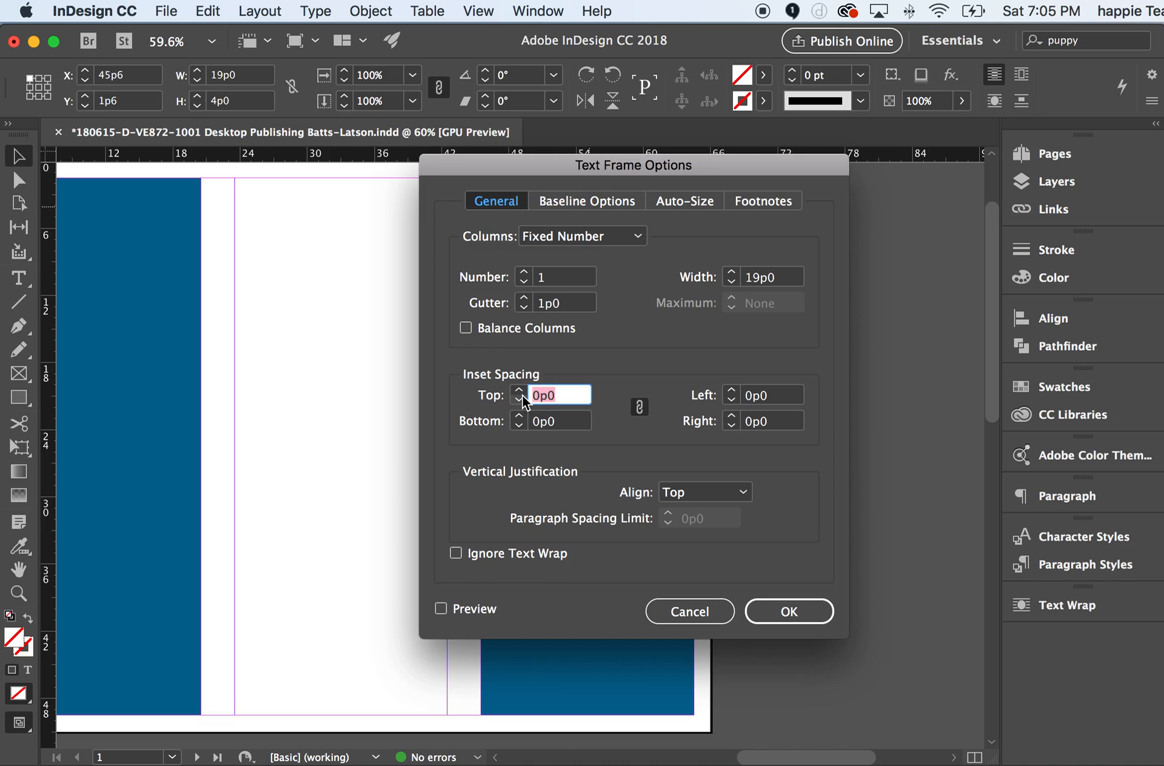
pyautogui.write('.12')
pyautogui.write('.')
pyautogui.write('125')
pyautogui.write('in')
pyautogui.press('Tab')
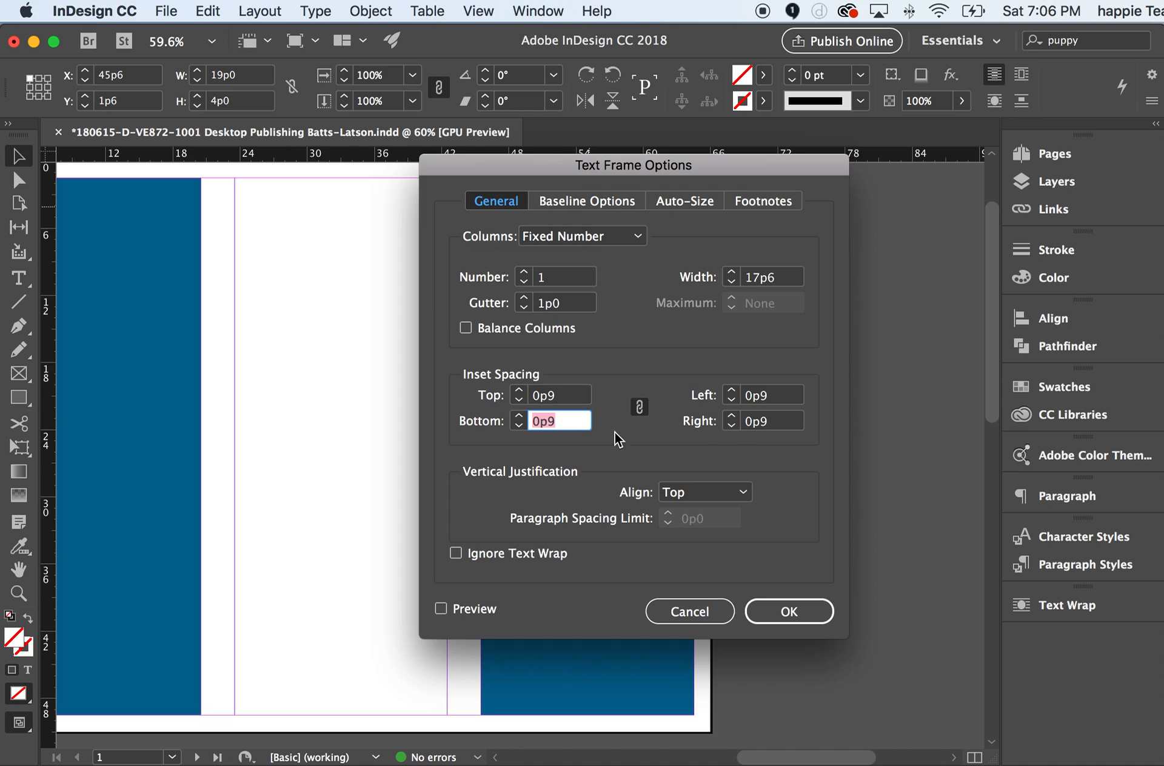
pyautogui.click(573, 394)
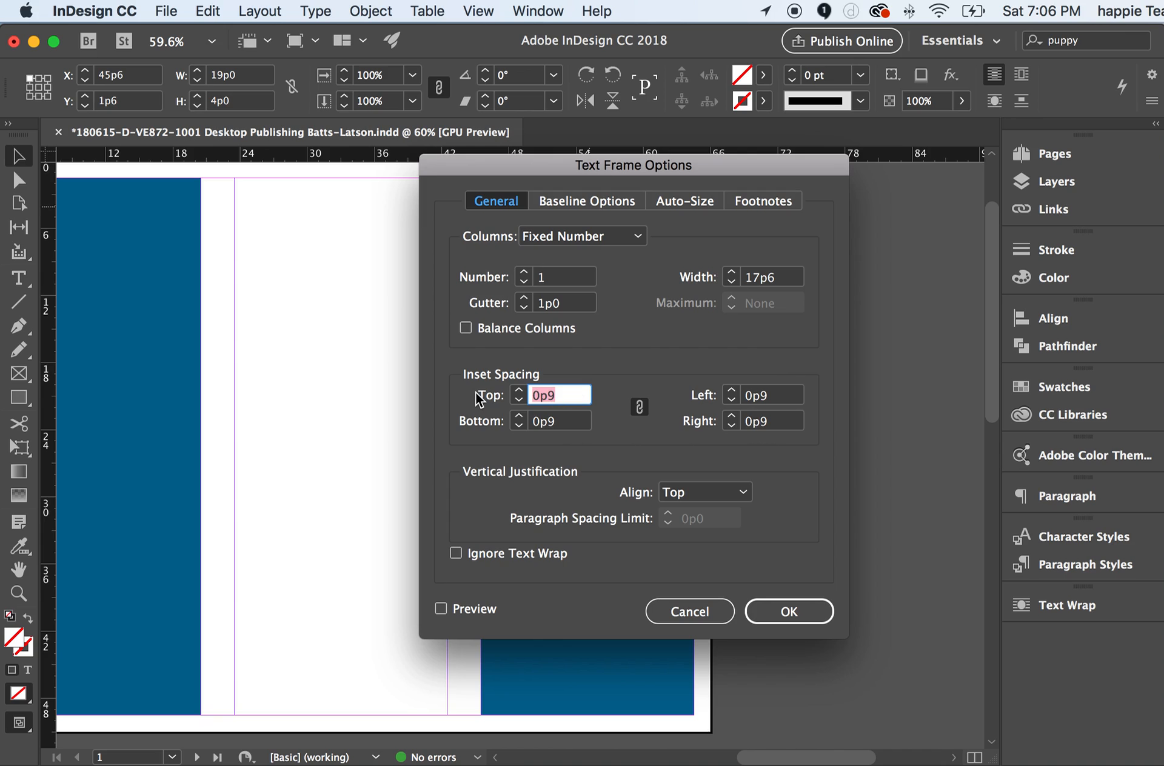
pyautogui.write('0')
pyautogui.click(570, 422)
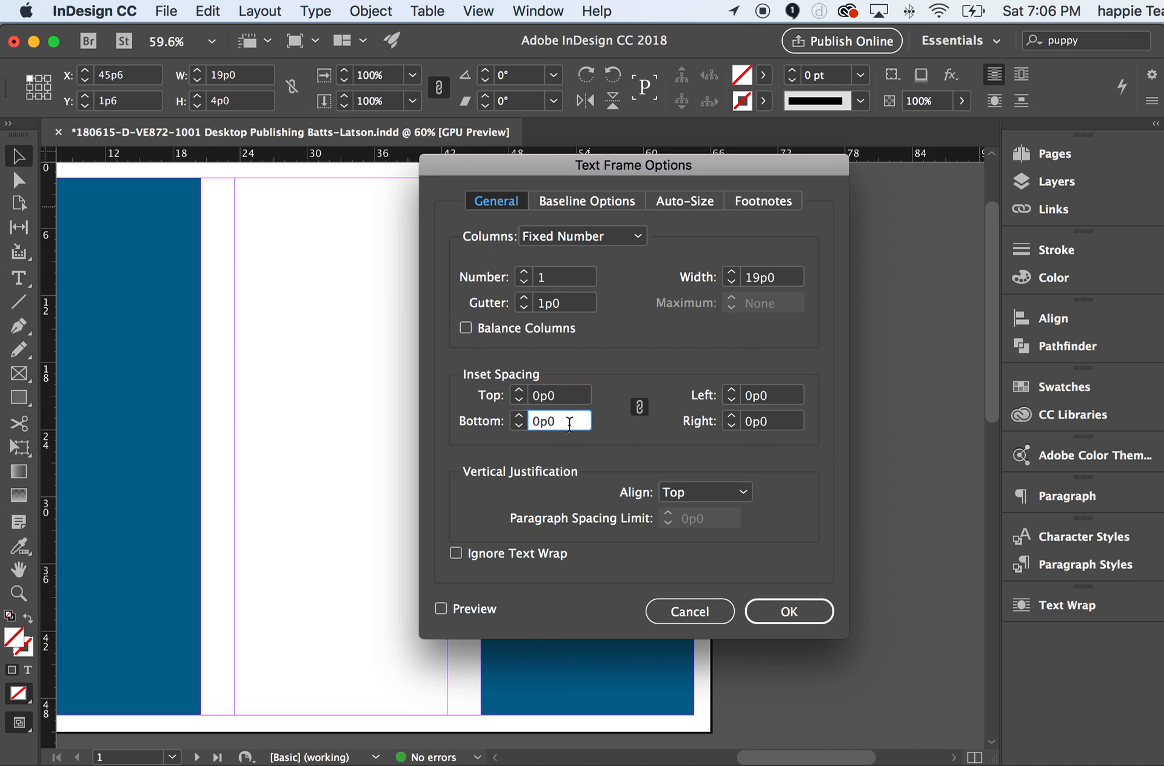
# - Unlink the inset spacing values and set only the left and right insets to .125"
pyautogui.click(640, 408)
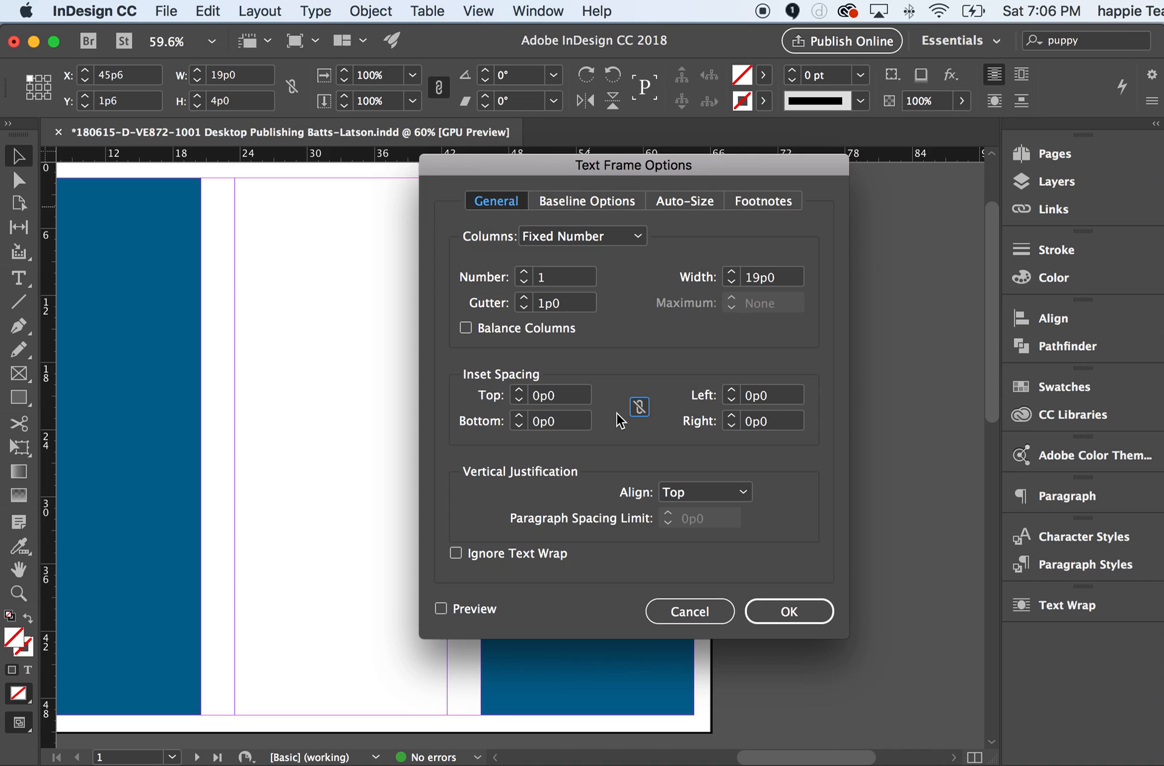
pyautogui.click(766, 397)
pyautogui.moveTo(766, 400); pyautogui.dragTo(710, 404)
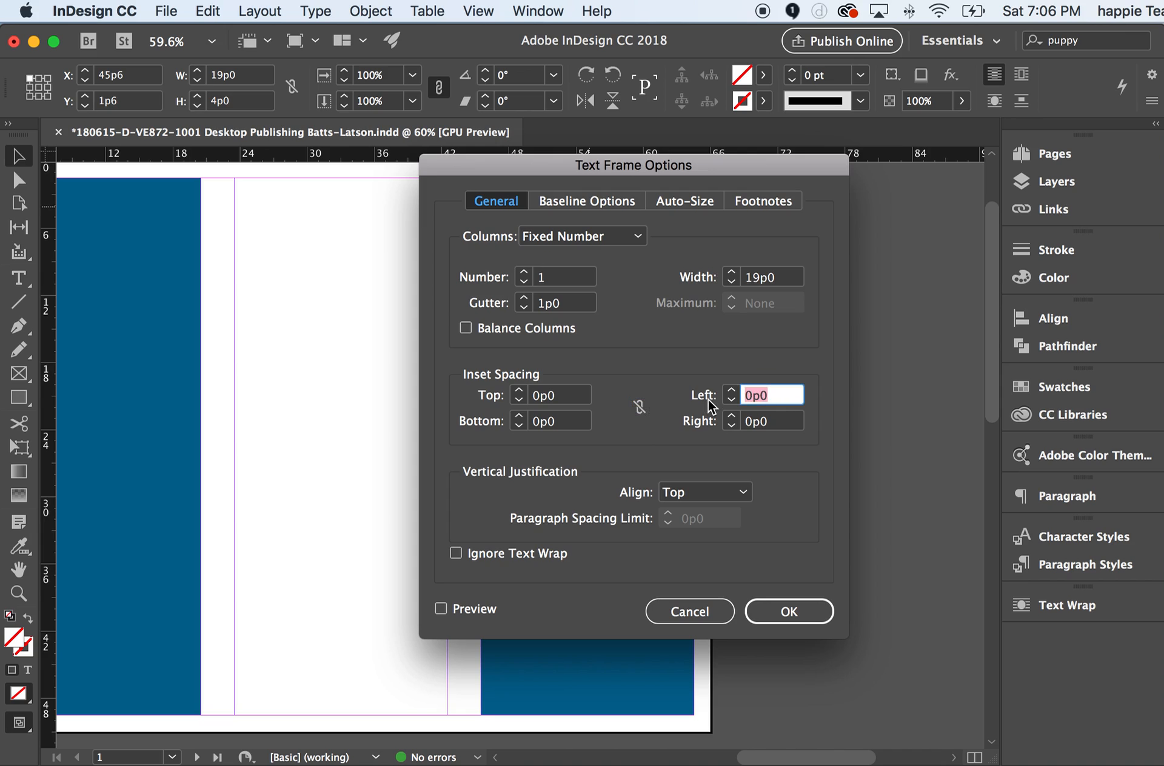
pyautogui.write('.125"')
pyautogui.click(769, 425)
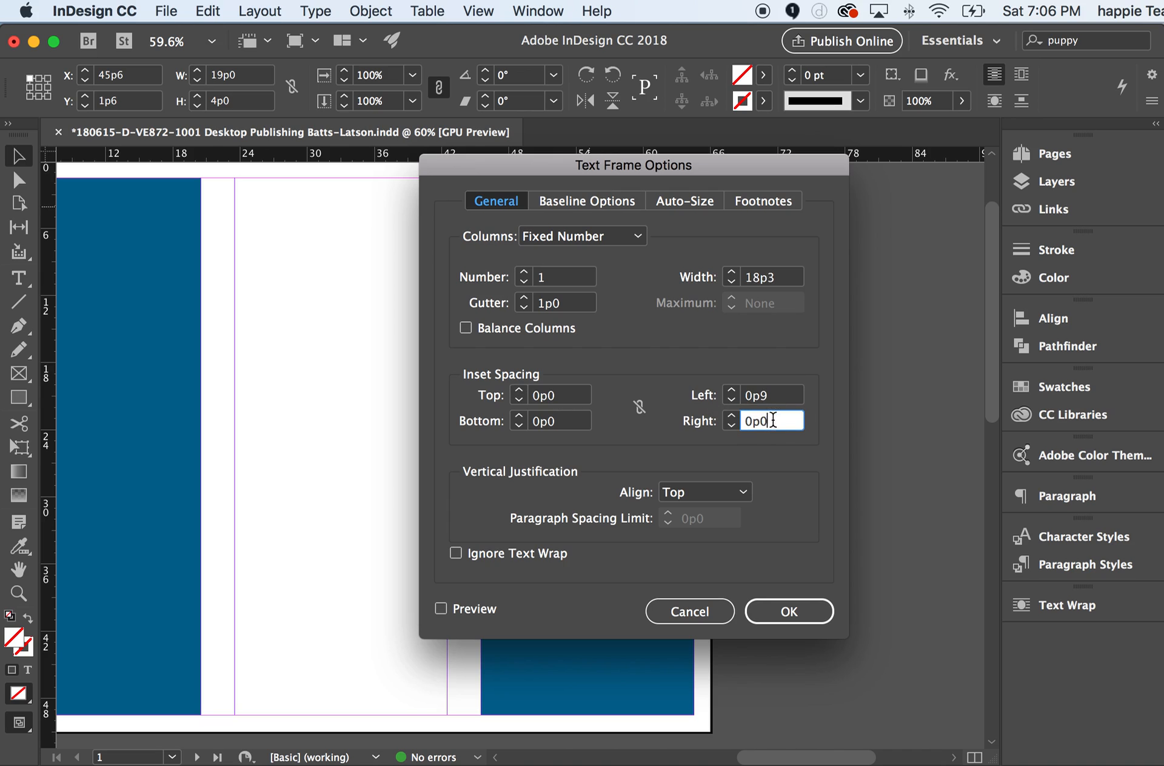
pyautogui.moveTo(769, 421); pyautogui.dragTo(762, 423)
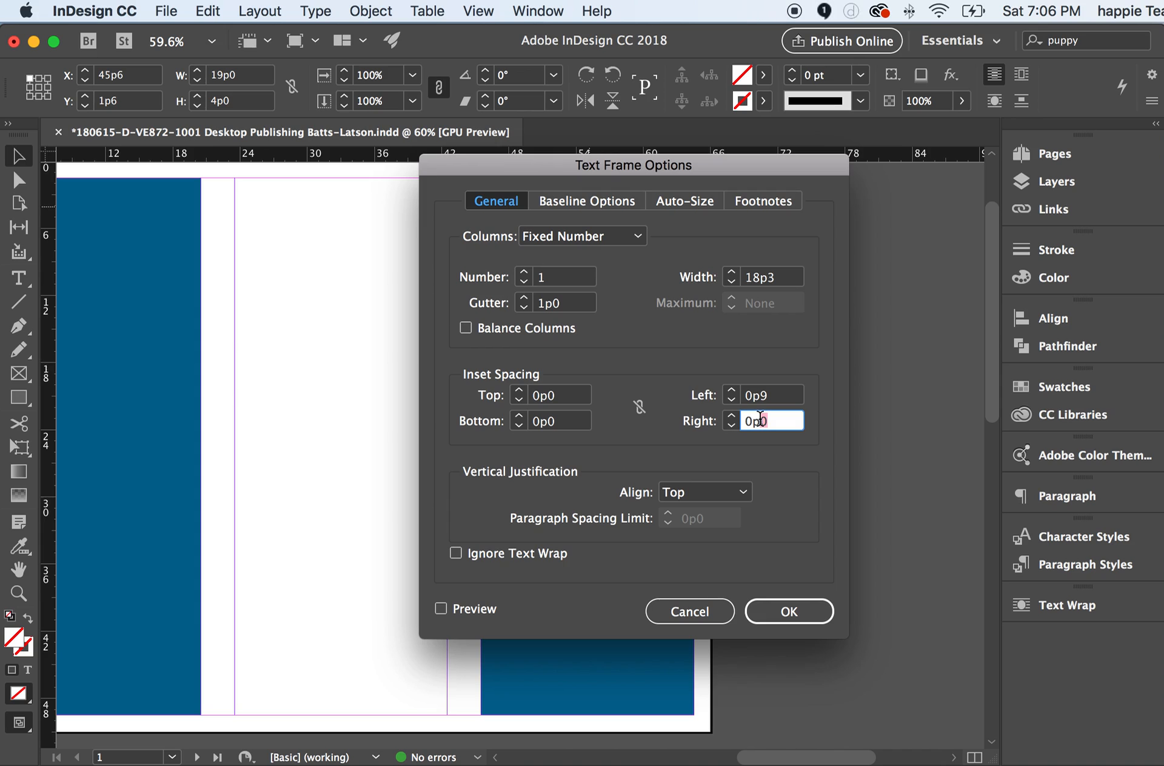
pyautogui.click(774, 423)
pyautogui.moveTo(783, 420); pyautogui.dragTo(729, 427)
pyautogui.write('.125')
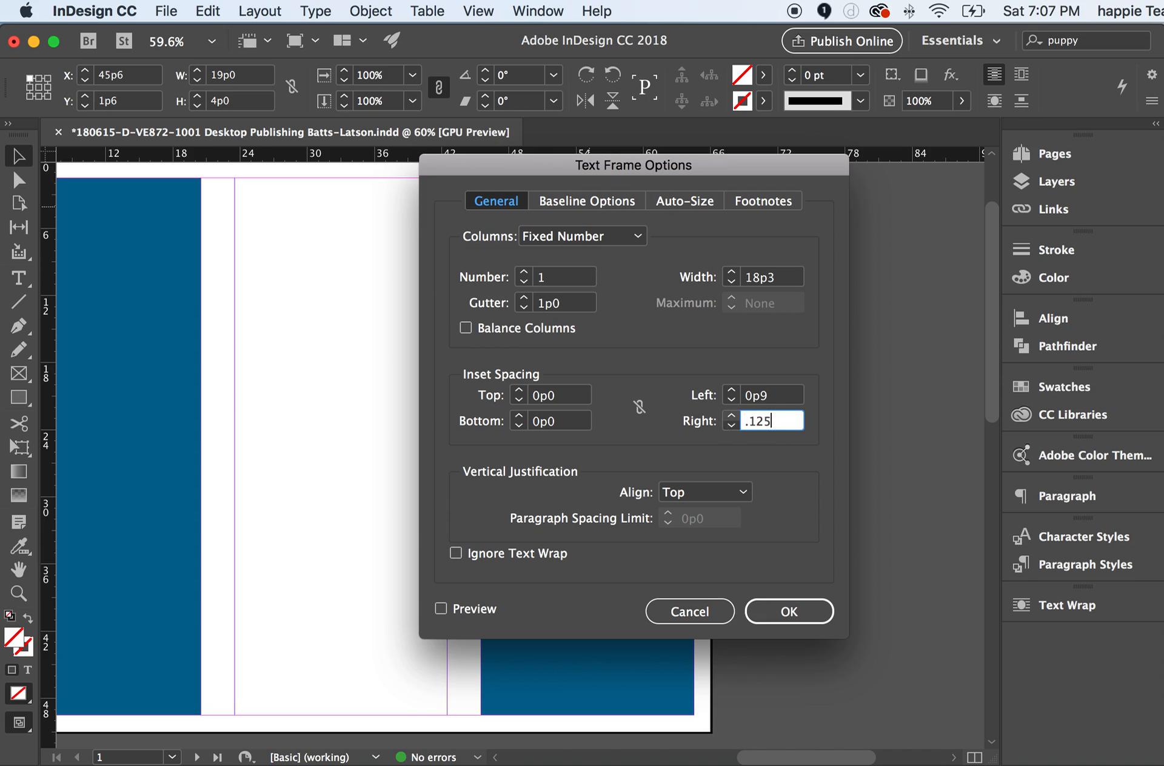
pyautogui.write('"')
pyautogui.press('Tab')
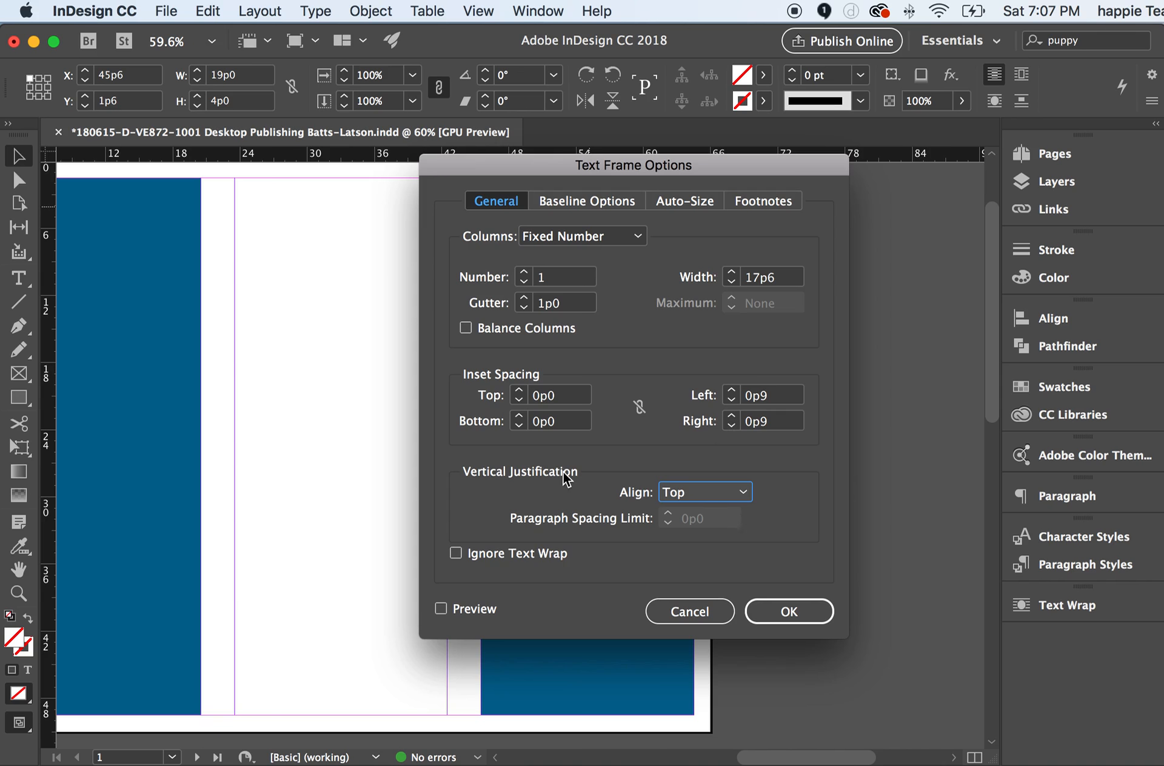
# - Move the dialog clear of the headline, preview the new insets and apply the text frame options
pyautogui.moveTo(587, 164); pyautogui.dragTo(907, 168)
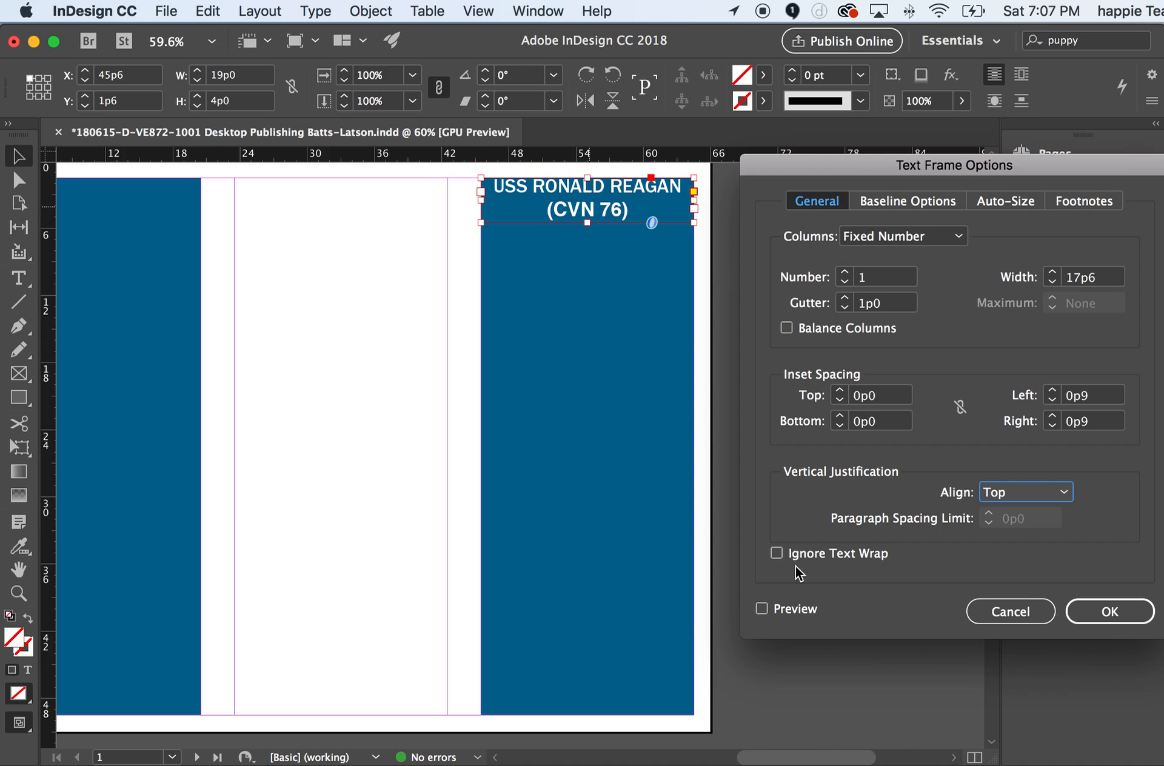
pyautogui.click(761, 610)
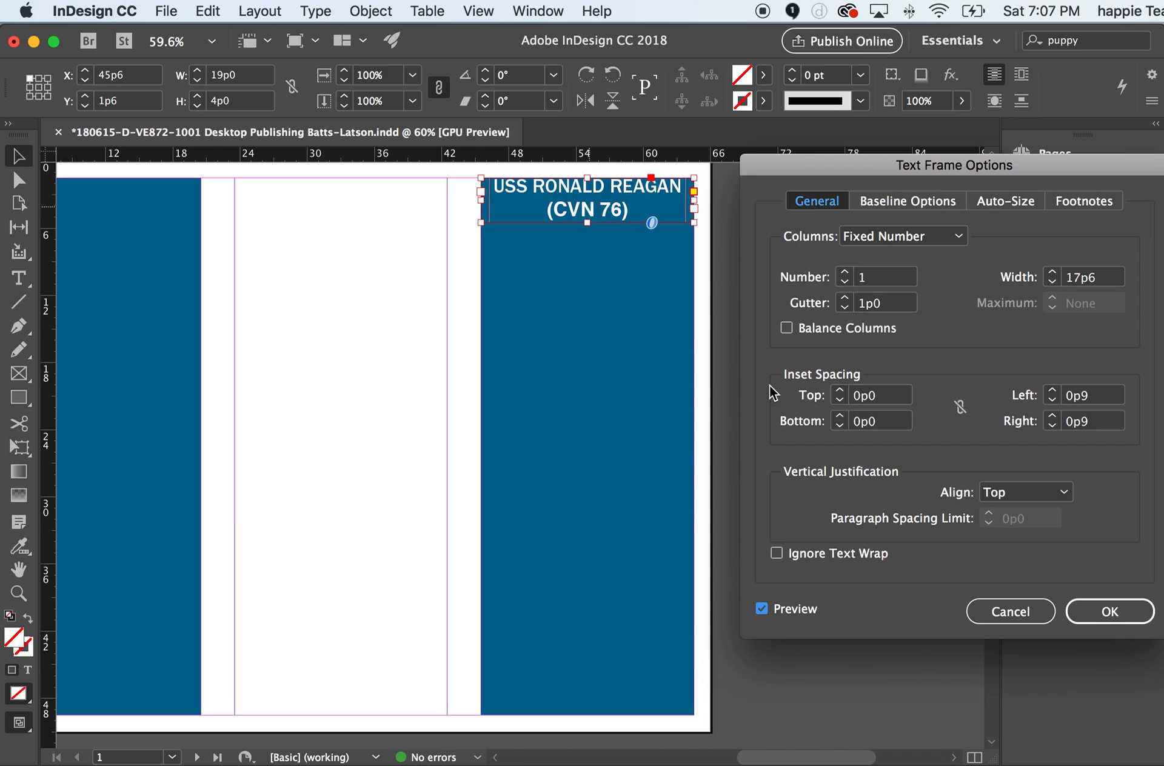
pyautogui.click(1097, 614)
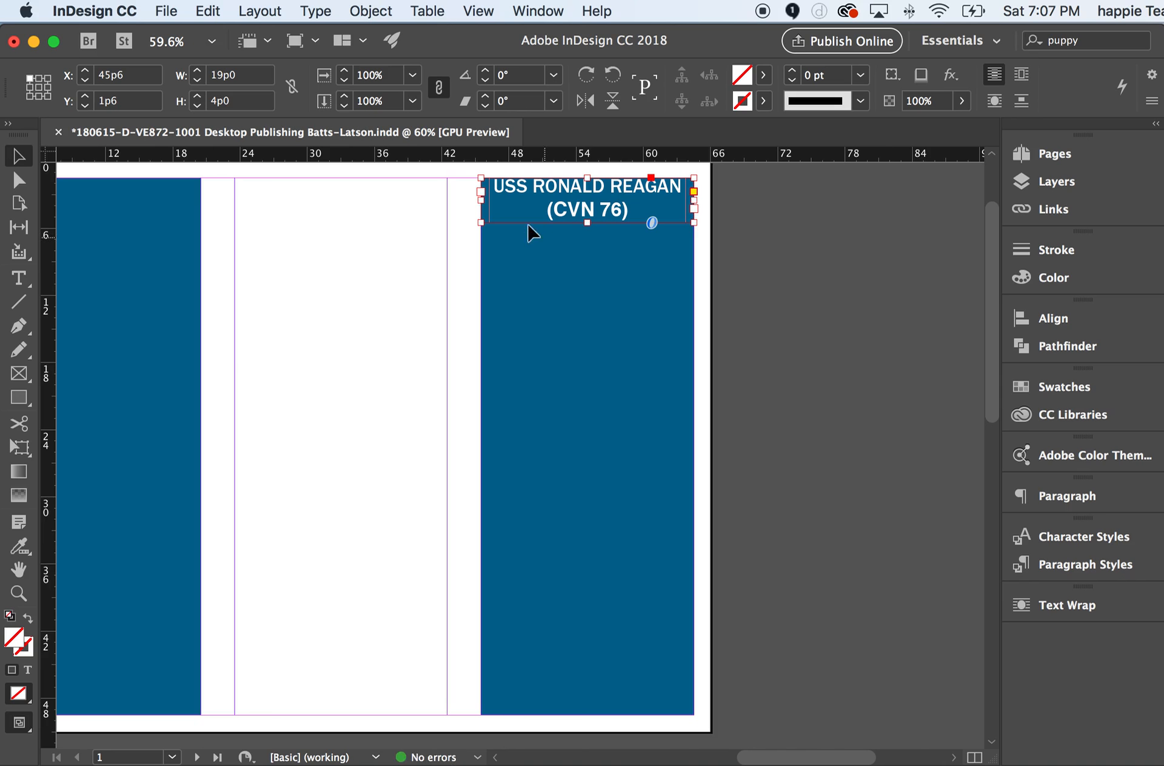
# - Set both lines of the headline, USS RONALD REAGAN (CVN 76), to the font FranklinGothic URW Medium
pyautogui.doubleClick(569, 212)
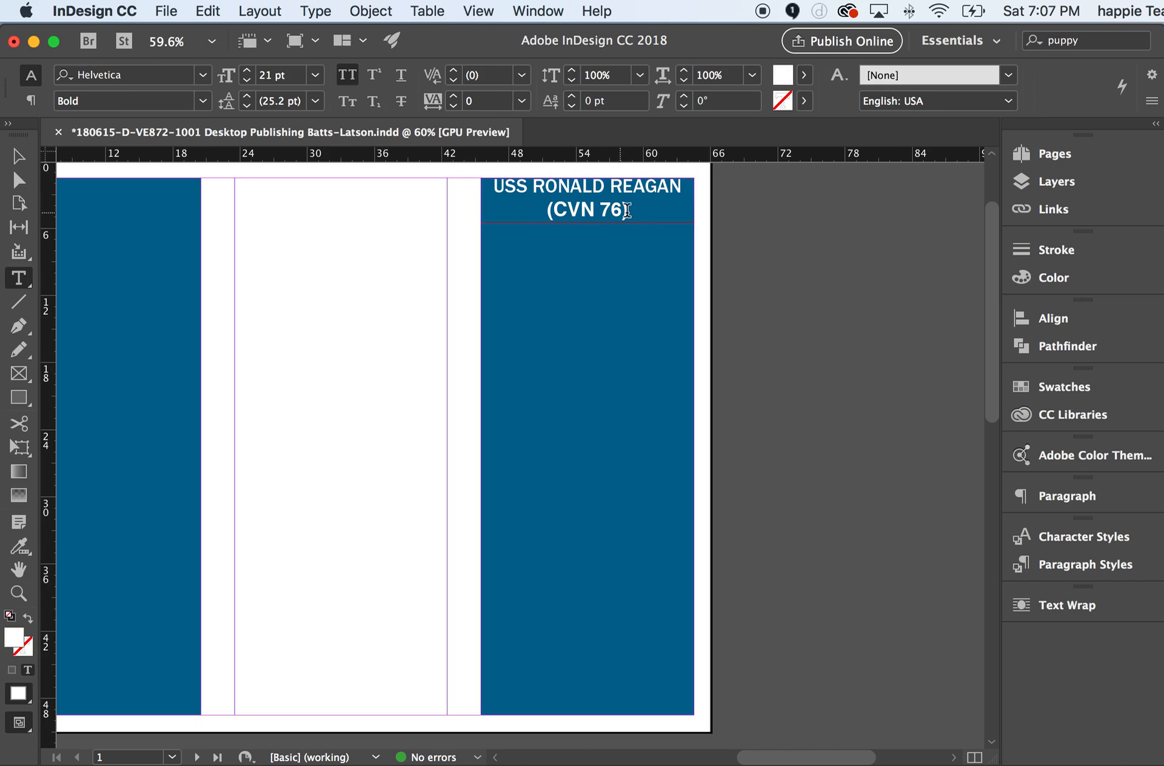
pyautogui.moveTo(629, 209); pyautogui.dragTo(482, 192)
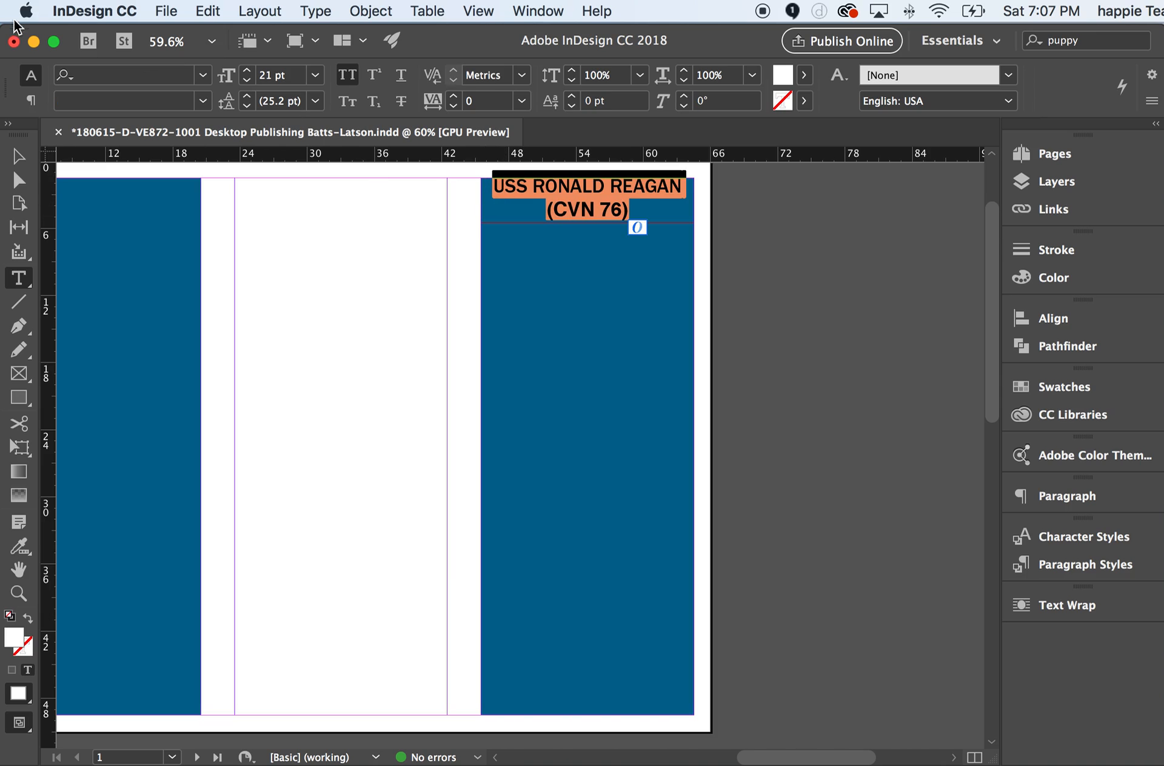
pyautogui.click(93, 74)
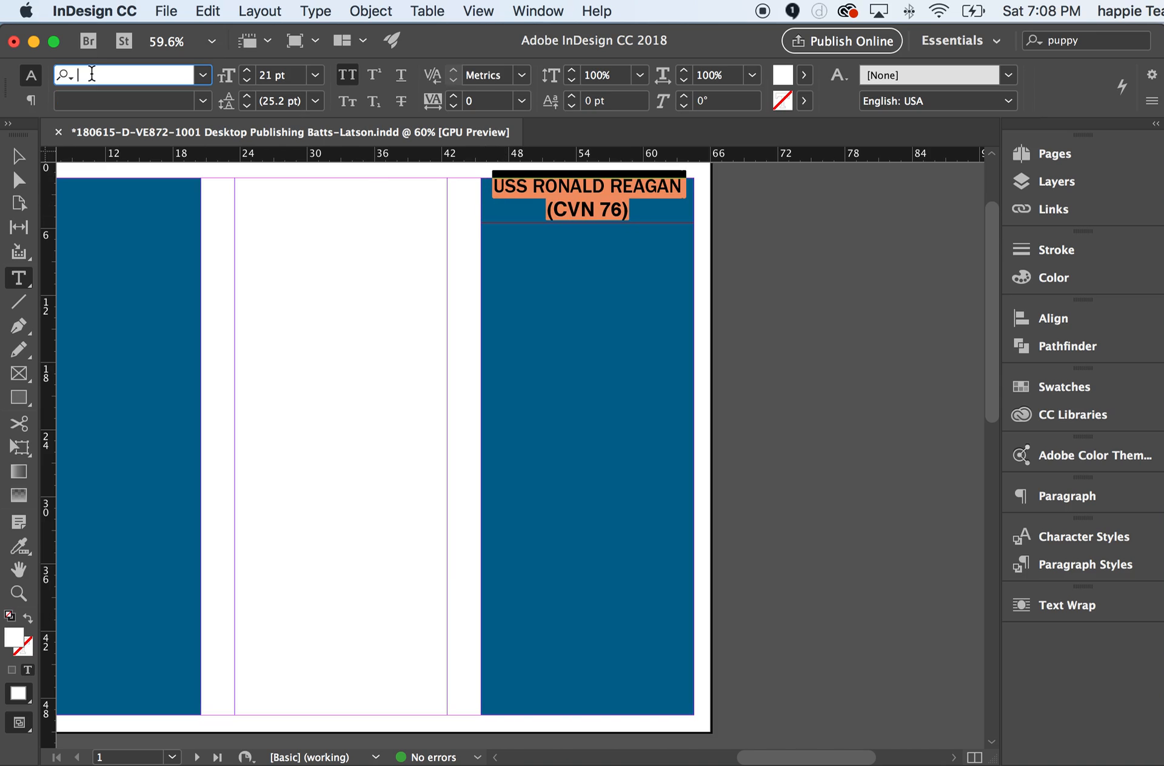
pyautogui.write('fran')
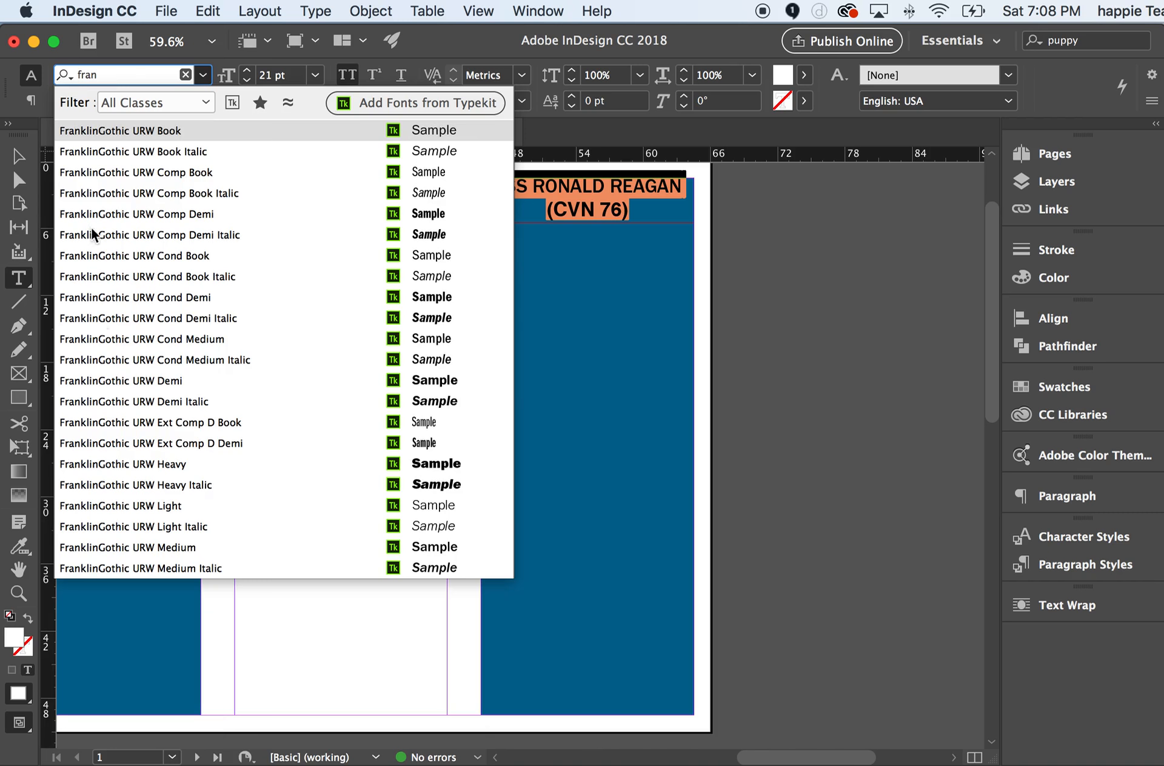
pyautogui.click(124, 549)
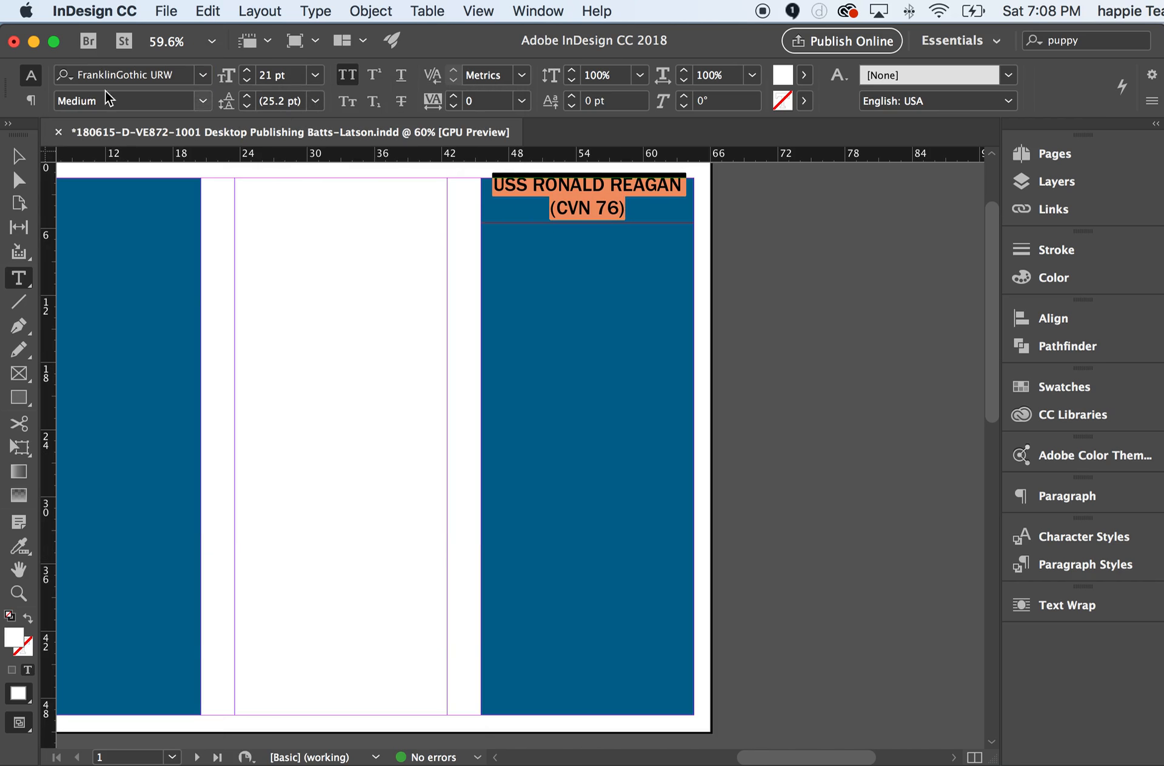
pyautogui.click(160, 104)
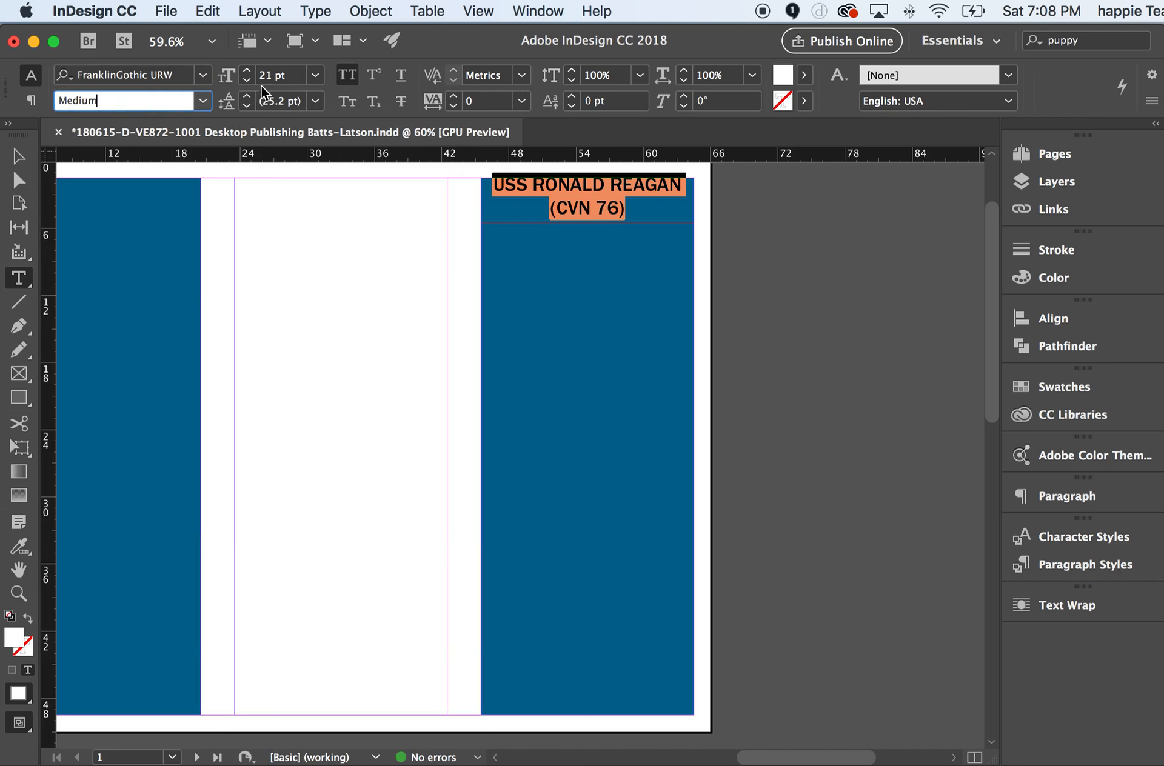
# - Create a new paragraph style from the two formatted headline lines and apply it to them
pyautogui.click(495, 184)
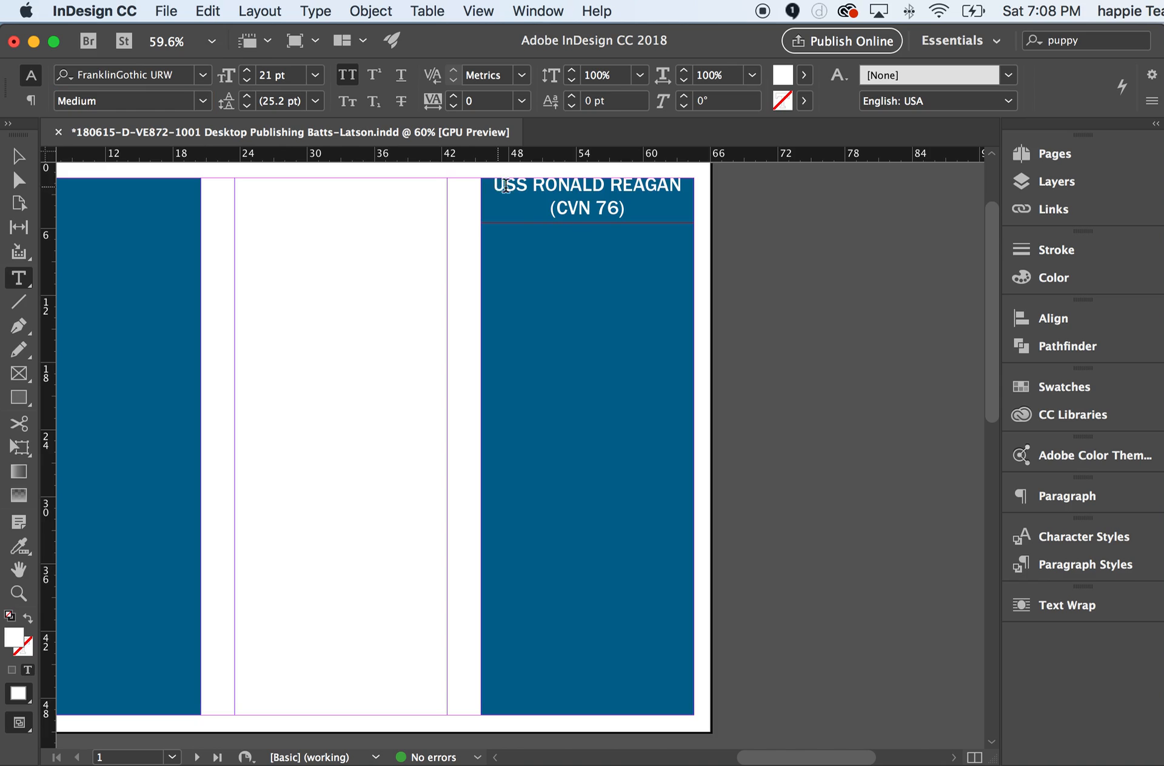
pyautogui.moveTo(495, 184); pyautogui.dragTo(635, 204)
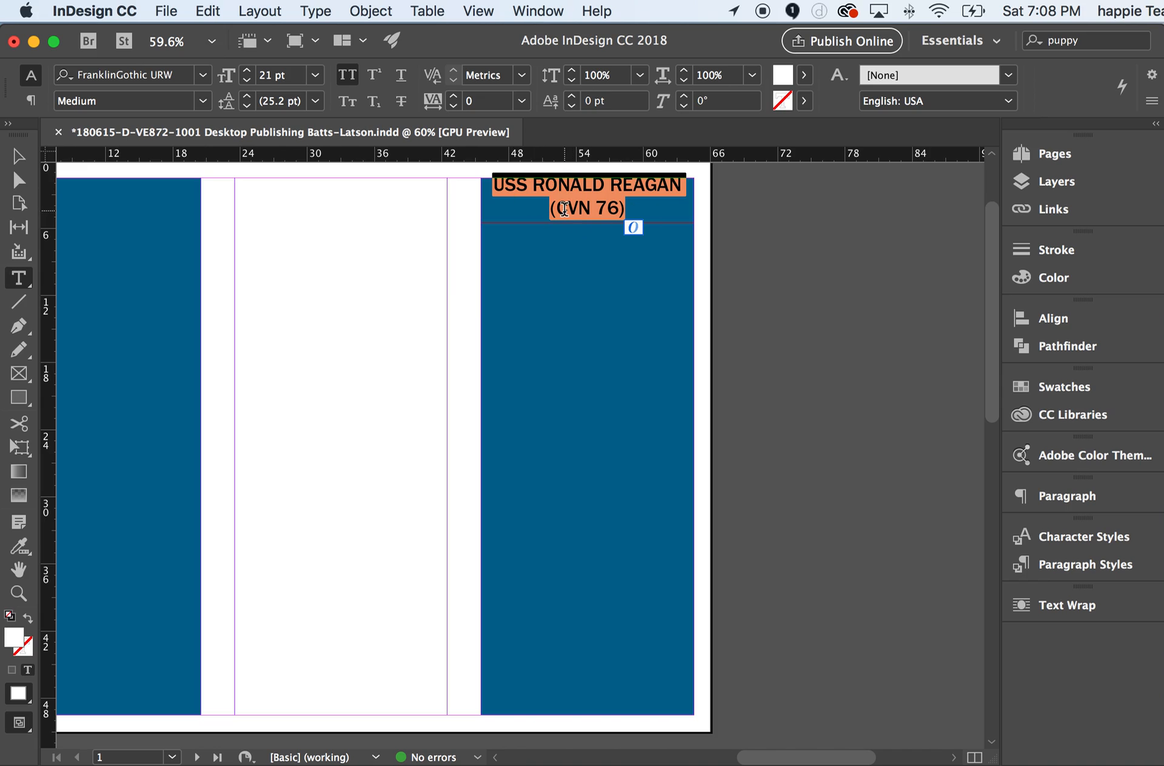
pyautogui.click(1046, 563)
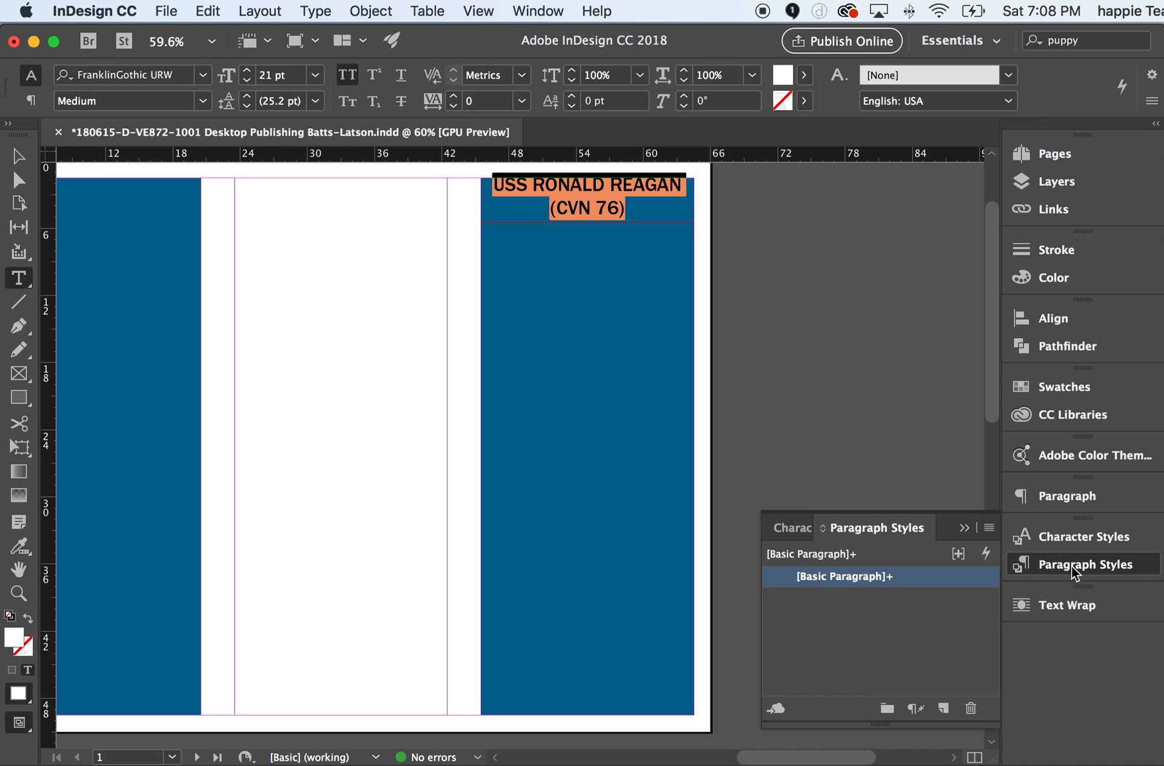
pyautogui.click(943, 710)
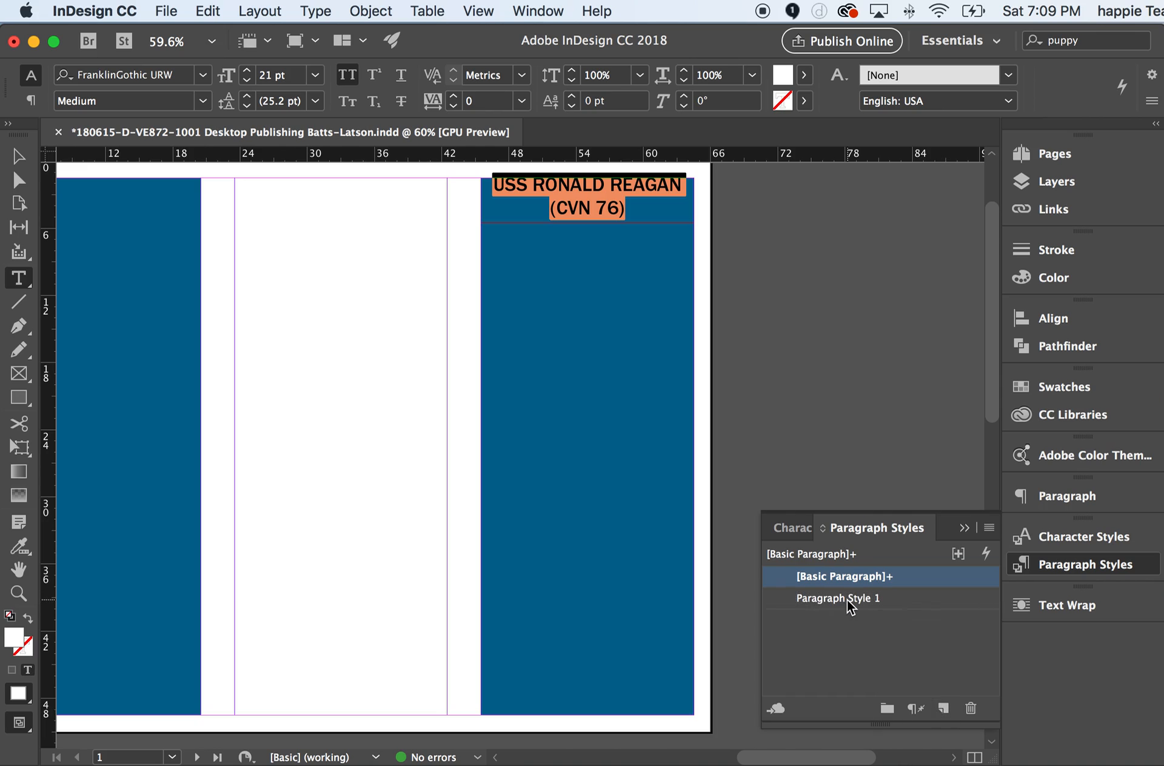
pyautogui.click(850, 602)
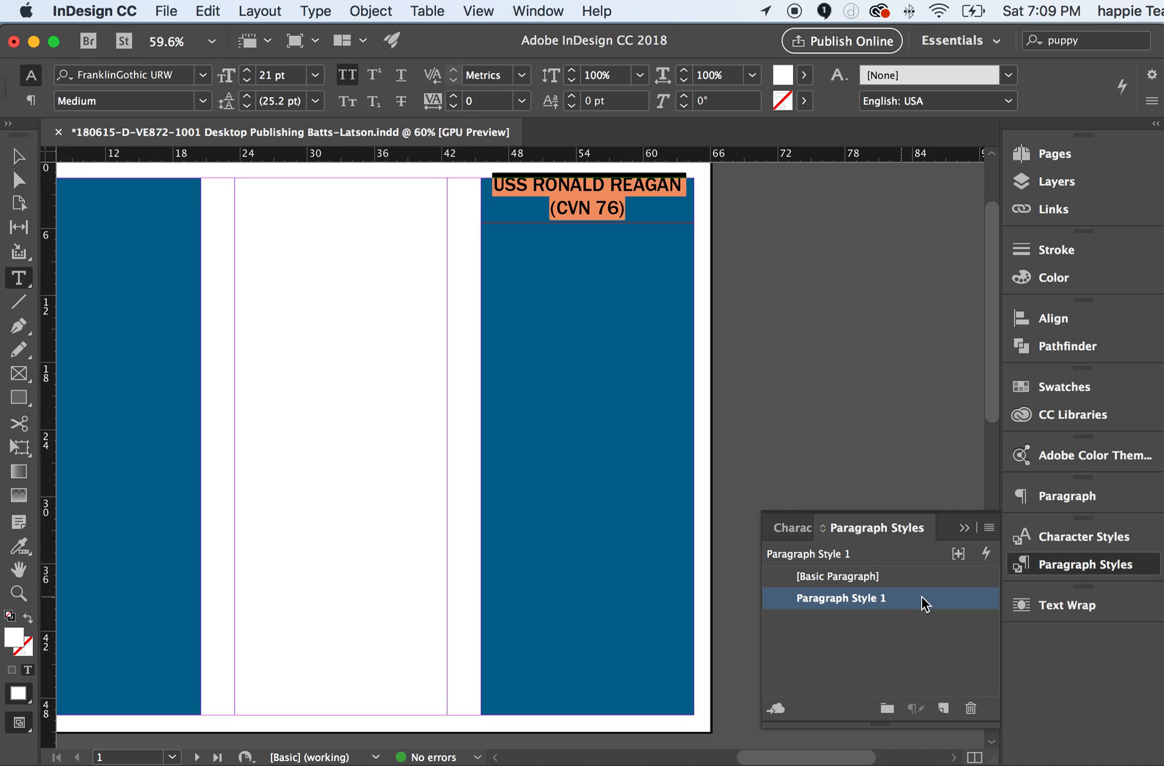
# - Rename the new paragraph style to Headline in its style options
pyautogui.doubleClick(864, 598)
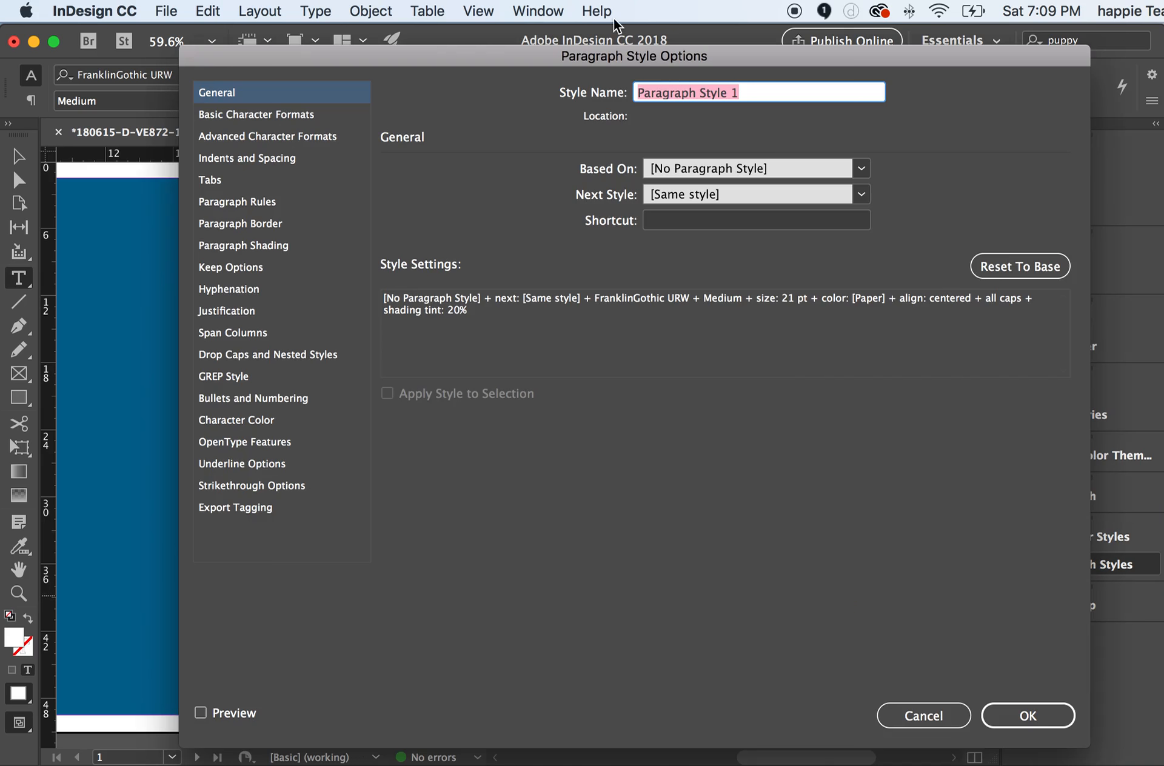
pyautogui.moveTo(619, 52); pyautogui.dragTo(584, 30)
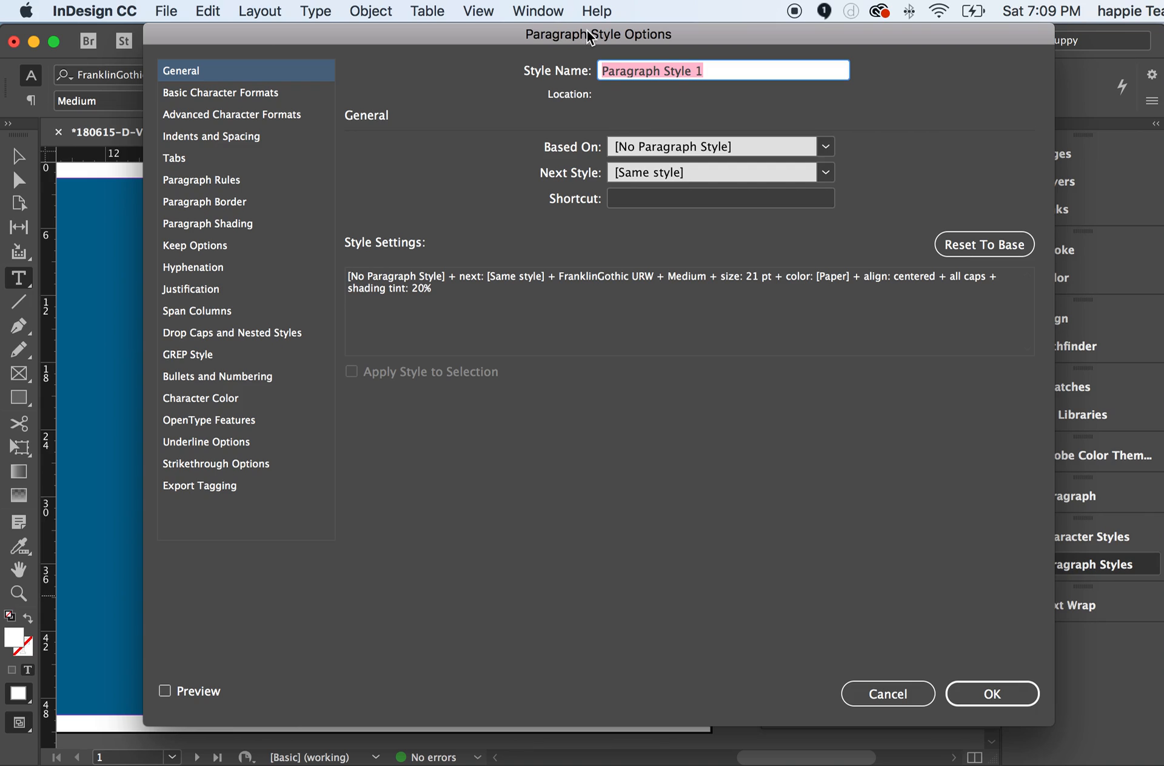
pyautogui.write('Headline')
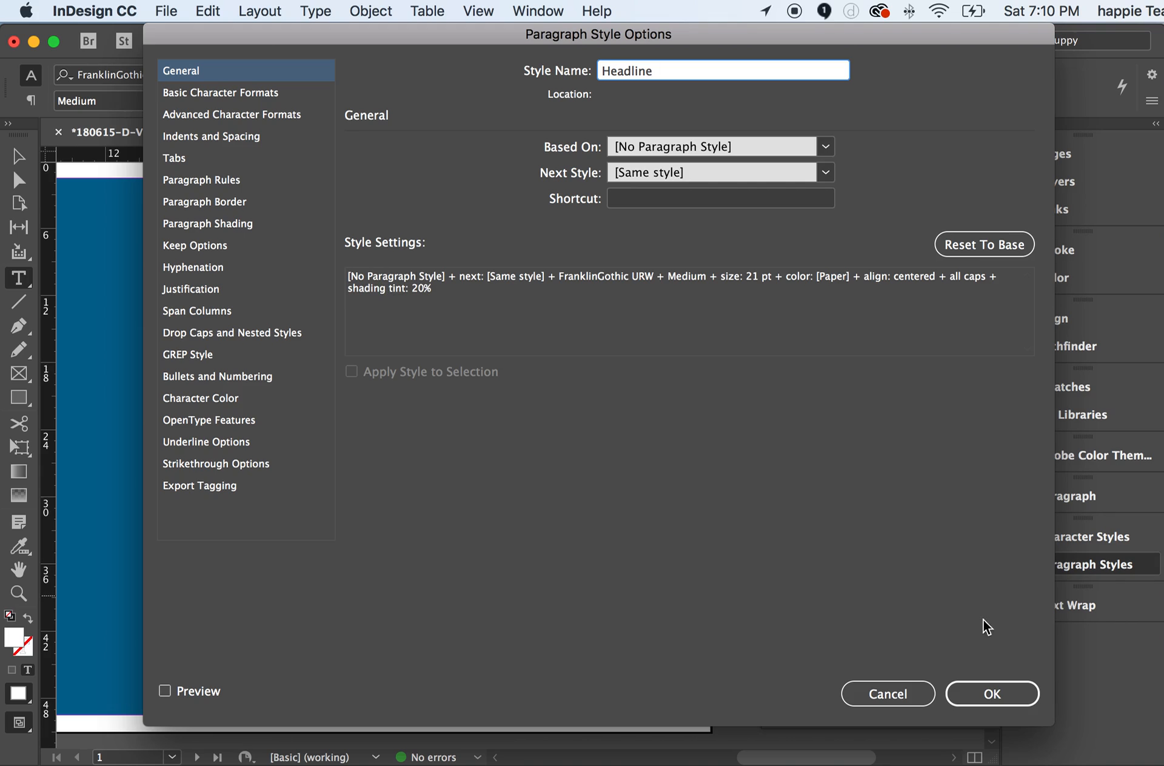
pyautogui.click(976, 687)
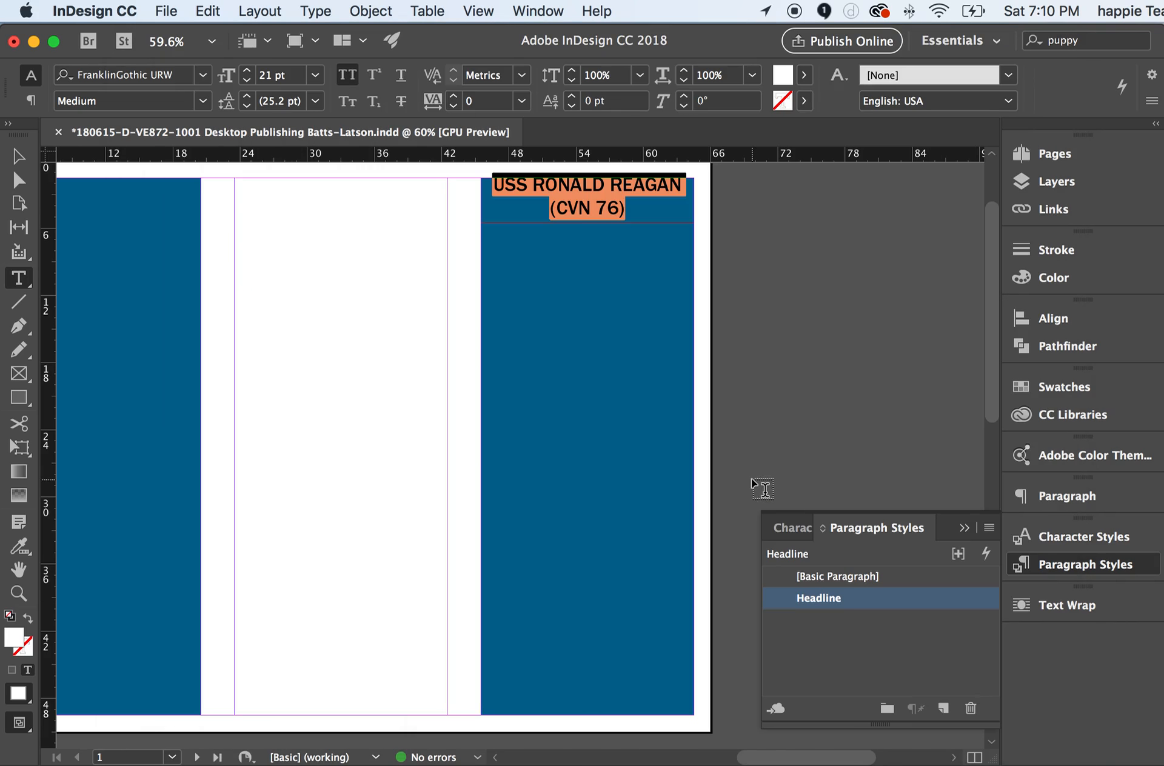
# - Duplicate the headline text frame straight down the blue panel, placing the copy at about Y 12p0
pyautogui.click(591, 208)
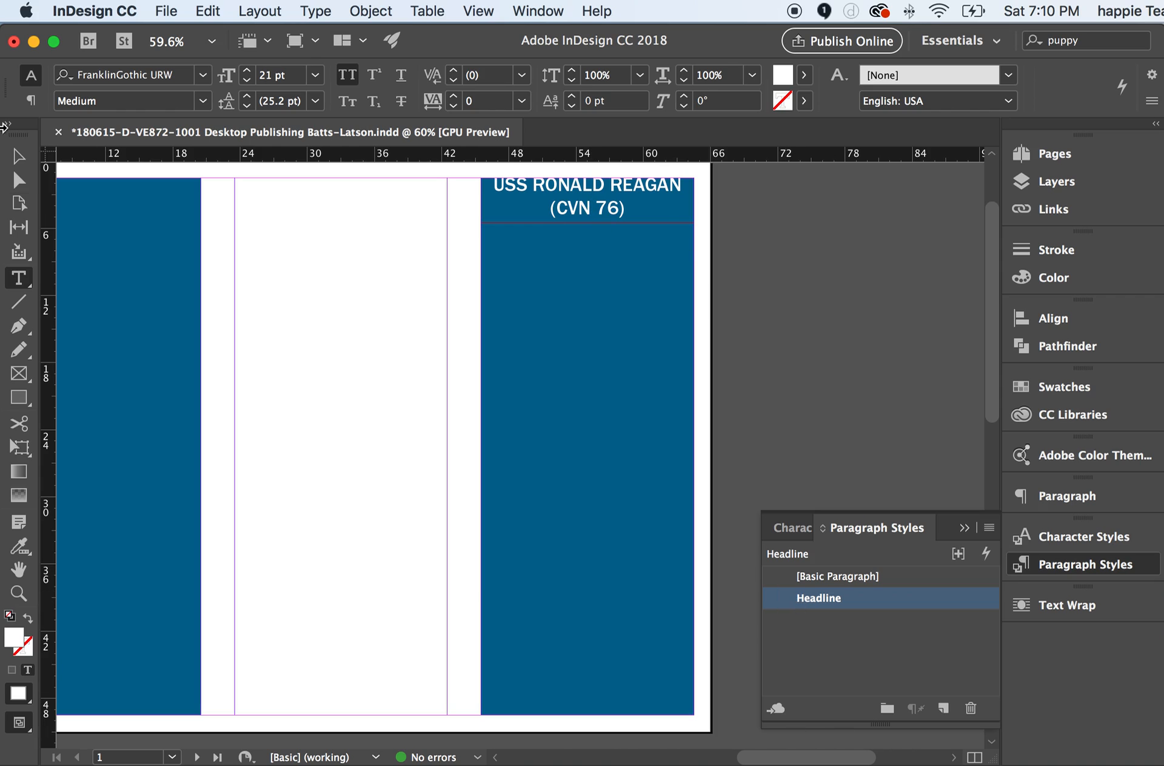
pyautogui.click(18, 159)
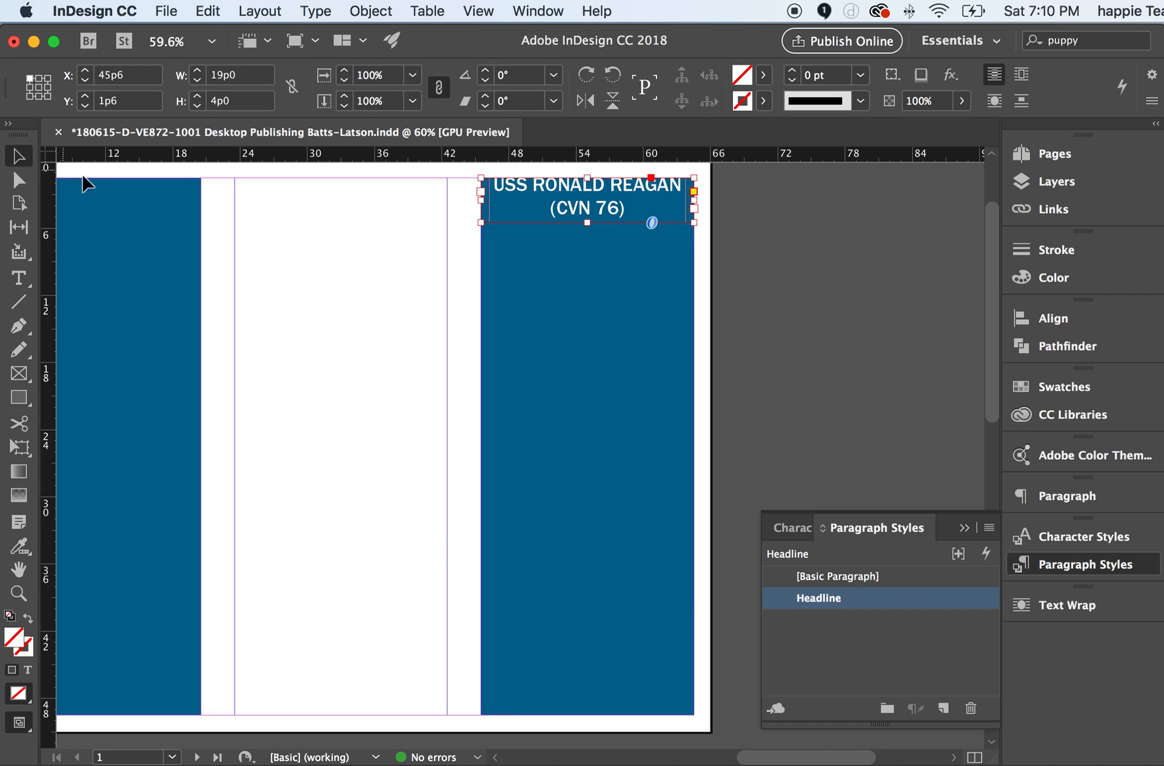
pyautogui.rightClick(575, 216)
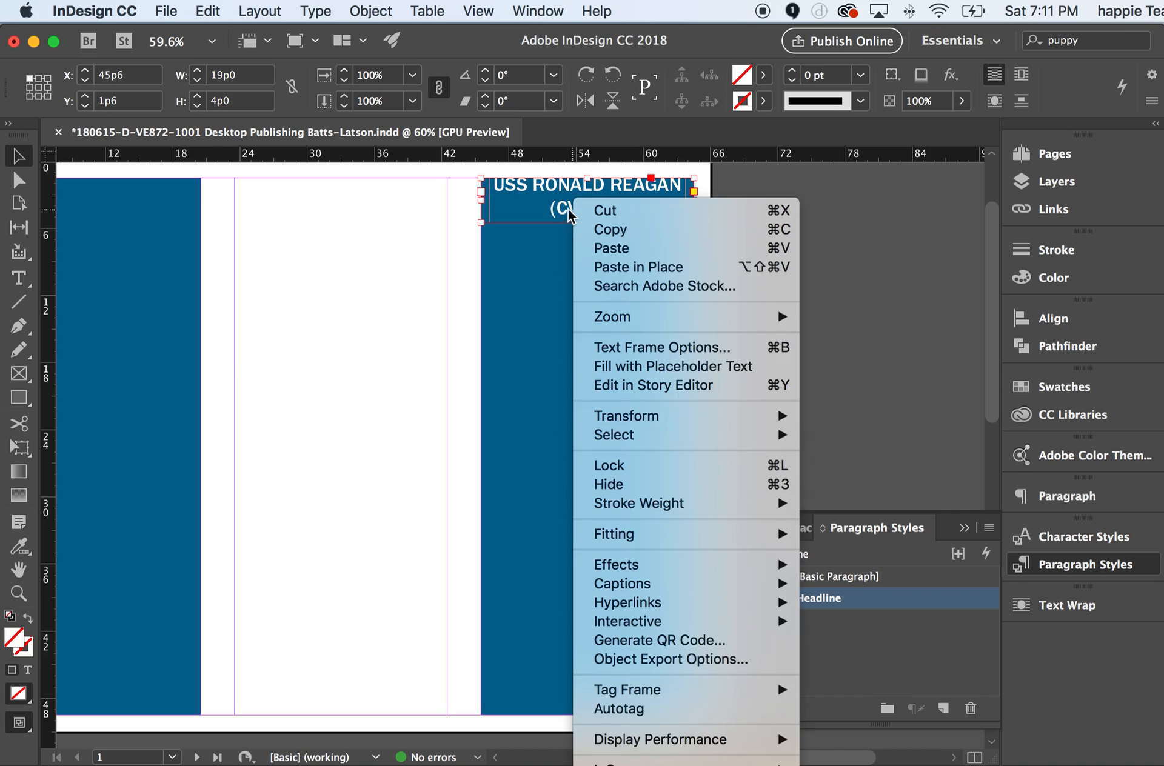
pyautogui.click(539, 199)
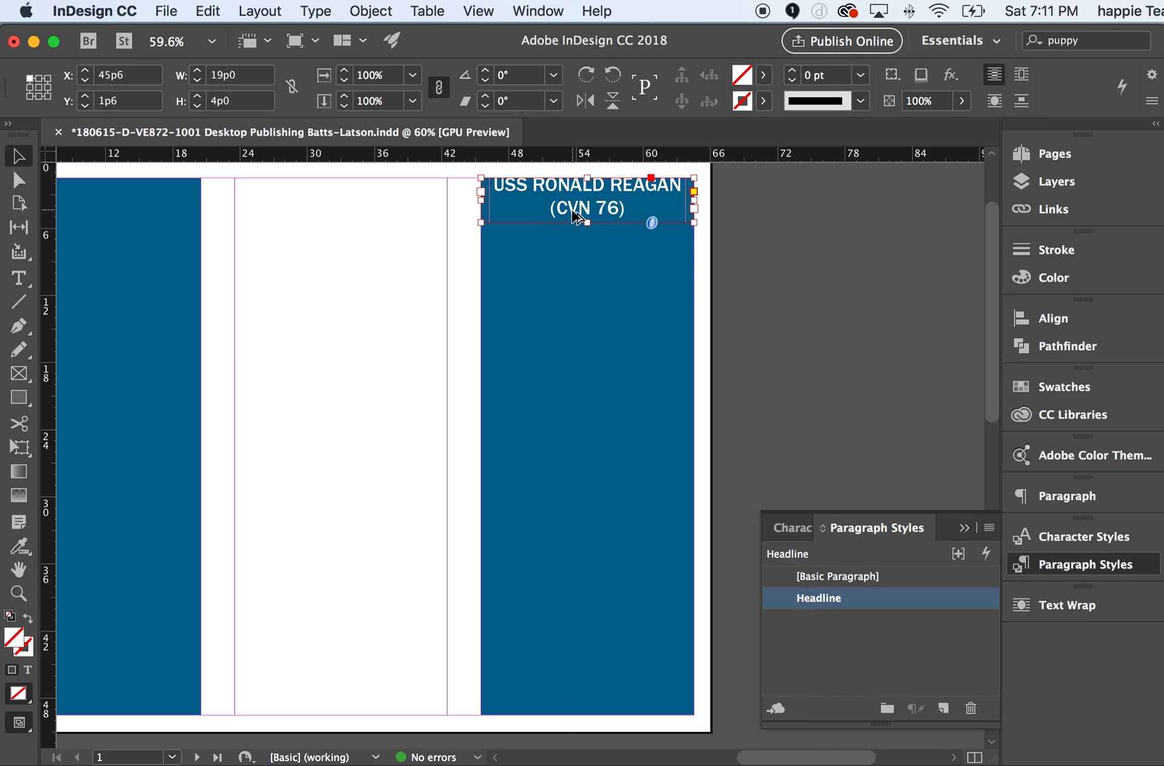
pyautogui.moveTo(573, 211); pyautogui.dragTo(573, 333)
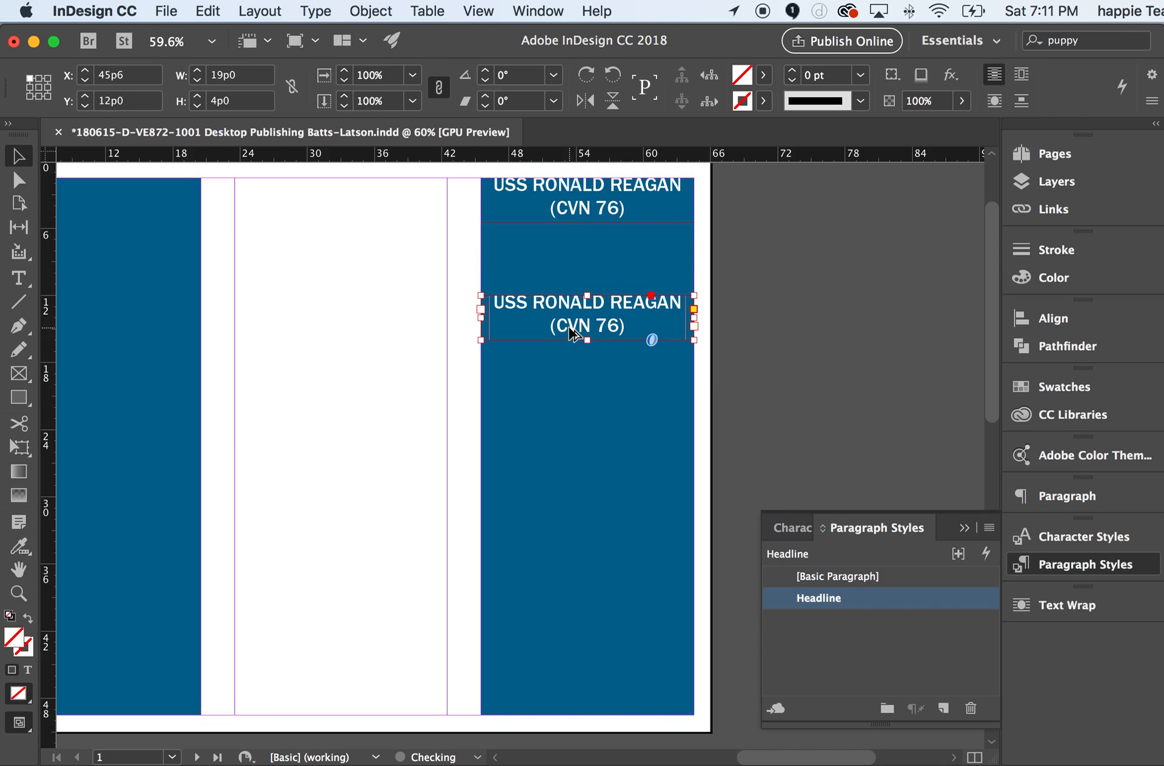